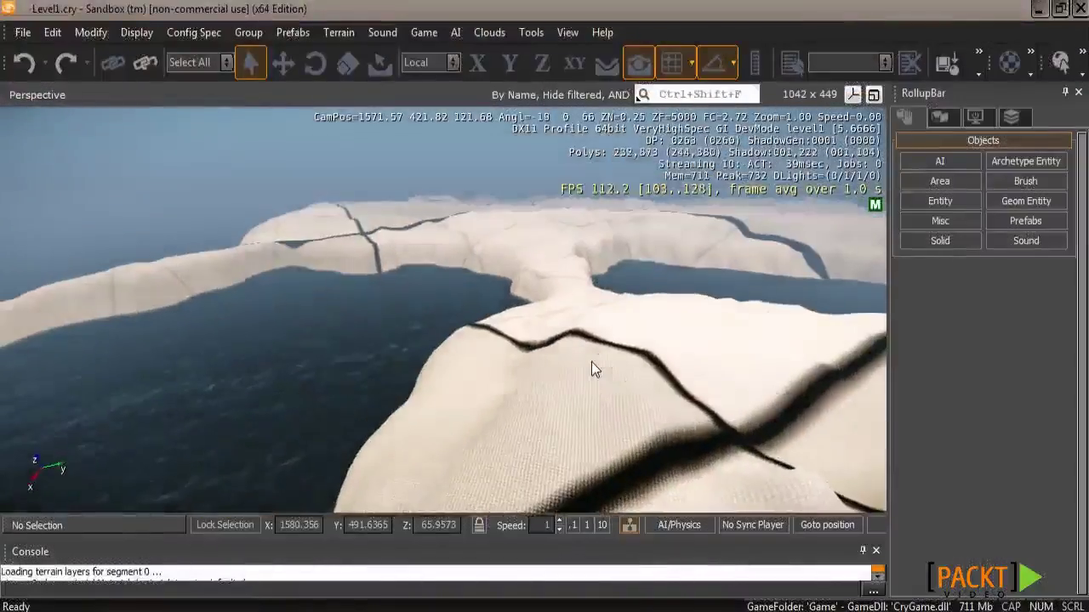
- Open the terrain Modify tool with its Flatten brush, facing the hilltop crossed by the dark lines
{"action": "right_click_drag", "start_coordinate": [591, 362], "coordinate": [588, 363]}
{"action": "key", "text": "a"}
{"action": "key", "text": "s"}
{"action": "key", "text": "w"}
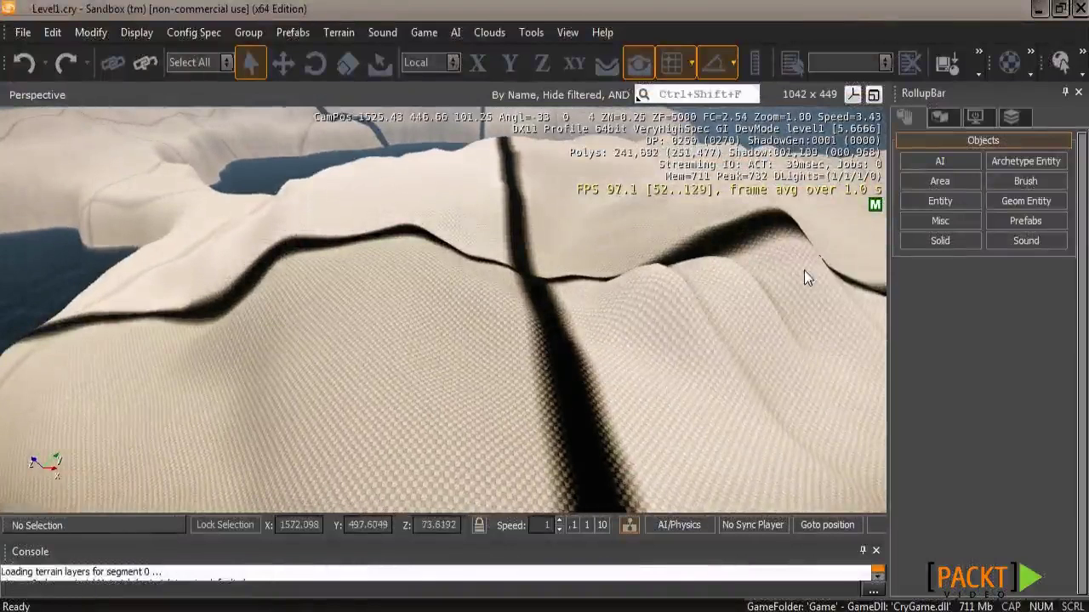
{"action": "left_click", "coordinate": [939, 116]}
{"action": "left_click", "coordinate": [940, 159]}
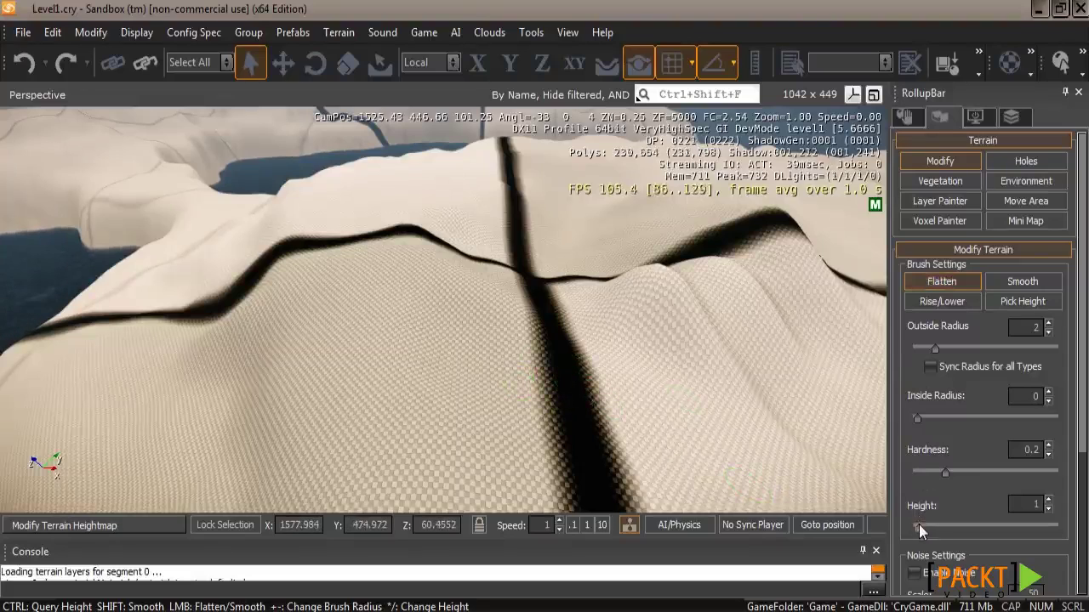
- Set the Flatten brush height to 58
{"action": "key", "text": "a"}
{"action": "right_click_drag", "start_coordinate": [696, 373], "coordinate": [695, 375]}
{"action": "left_click_drag", "start_coordinate": [917, 526], "coordinate": [968, 528]}
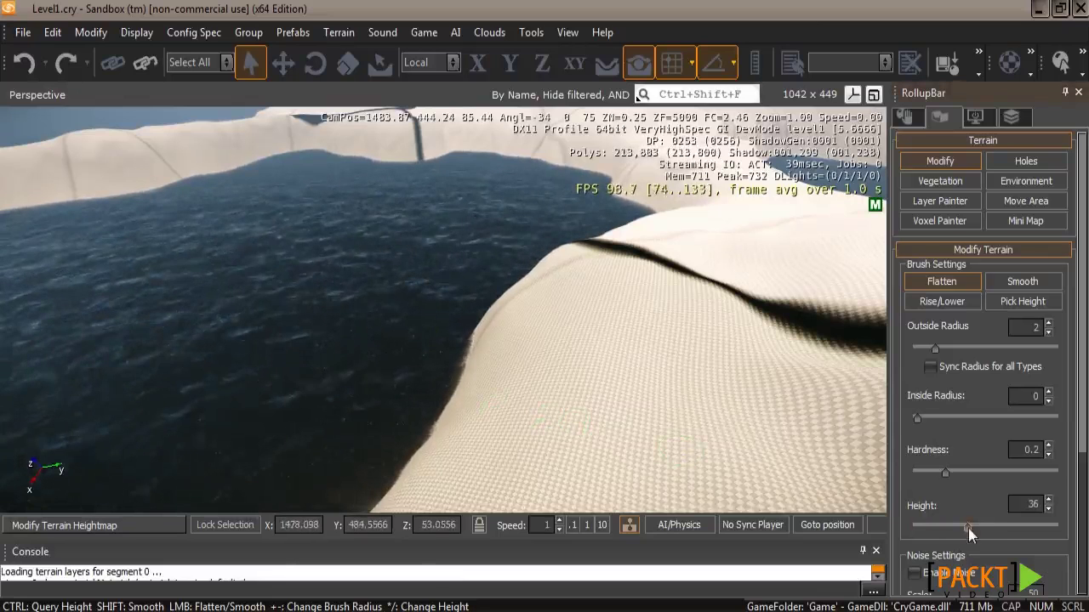
{"action": "left_click_drag", "start_coordinate": [970, 530], "coordinate": [985, 527]}
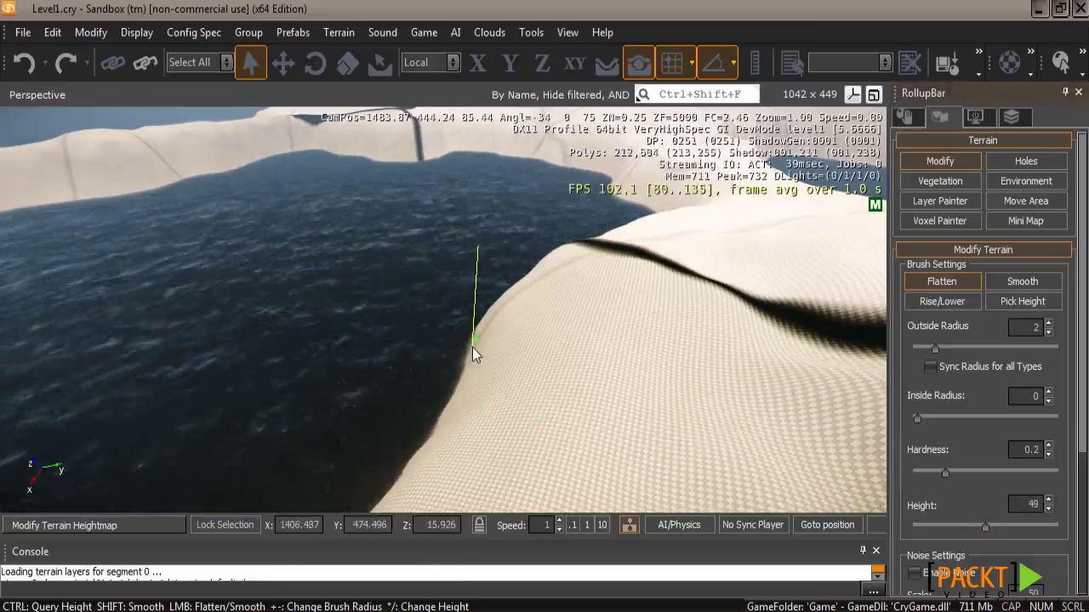
{"action": "mouse_move", "coordinate": [502, 348]}
{"action": "right_mouse_down"}
{"action": "mouse_move", "coordinate": [508, 340]}
{"action": "mouse_move", "coordinate": [500, 349]}
{"action": "right_mouse_up"}
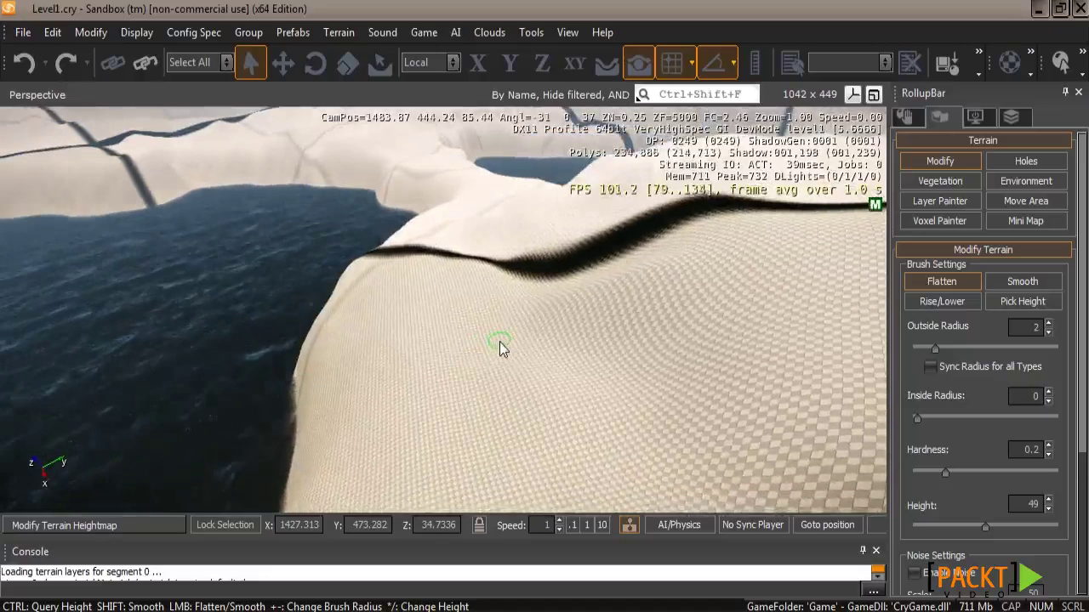
{"action": "left_click_drag", "start_coordinate": [981, 525], "coordinate": [991, 528]}
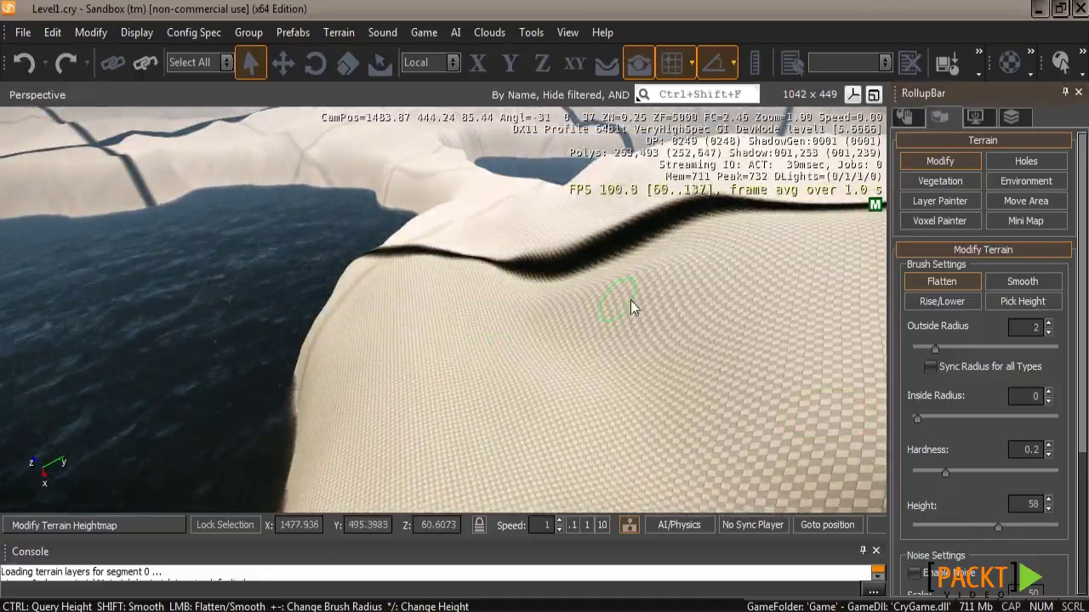
- Flatten a small patch of the hillside just below the dark line, using the brush at outside radius 2
{"action": "left_click_drag", "start_coordinate": [747, 265], "coordinate": [754, 315]}
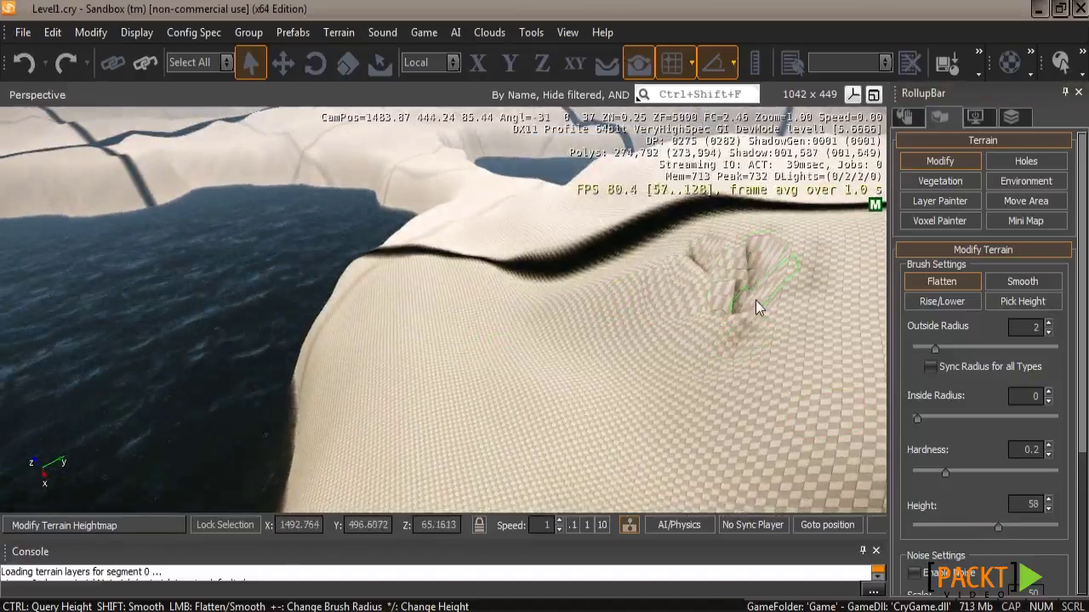
{"action": "key", "text": "d"}
{"action": "key", "text": "w"}
{"action": "mouse_move", "coordinate": [616, 335]}
{"action": "right_mouse_down"}
{"action": "mouse_move", "coordinate": [607, 335]}
{"action": "mouse_move", "coordinate": [748, 324]}
{"action": "right_mouse_up"}
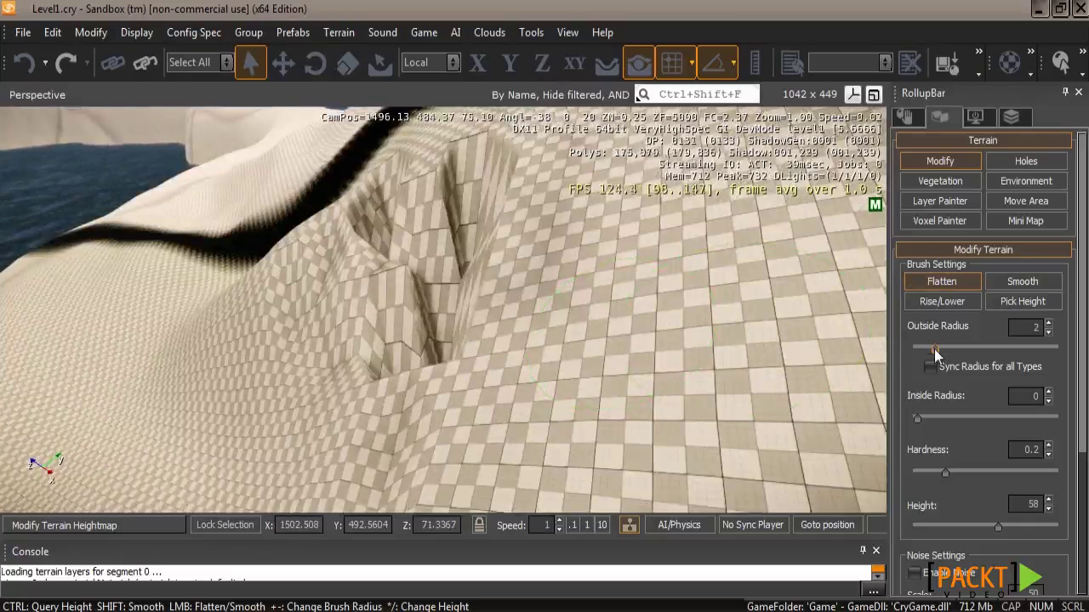
- Set the Flatten brush's outside radius to 54.954 and level the hillside around the crossing of the dark lines
{"action": "left_click_drag", "start_coordinate": [954, 349], "coordinate": [1023, 347]}
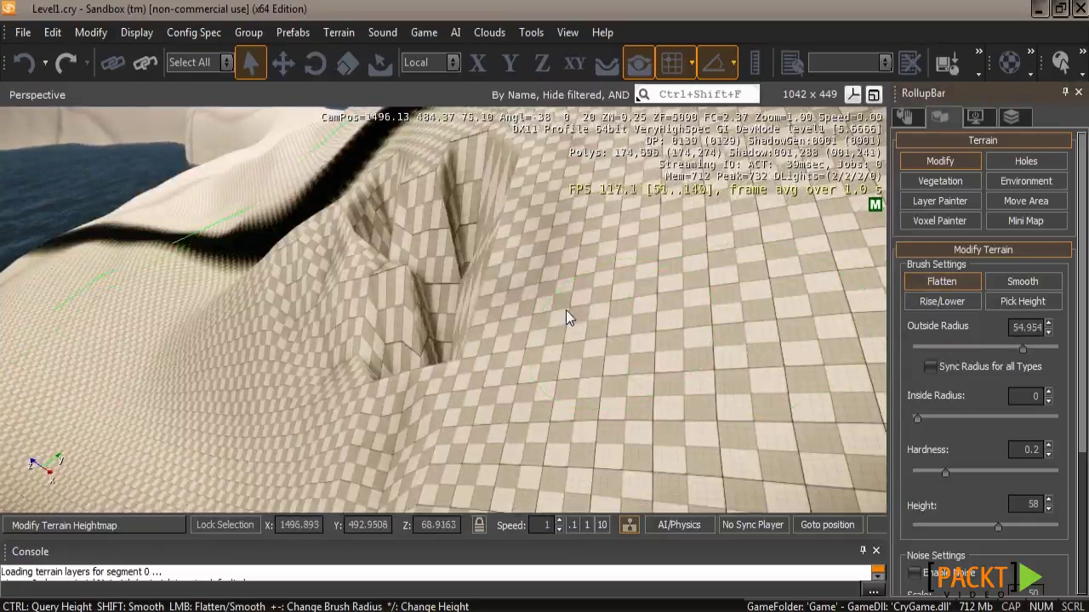
{"action": "mouse_move", "coordinate": [565, 316]}
{"action": "left_mouse_down"}
{"action": "mouse_move", "coordinate": [640, 323]}
{"action": "mouse_move", "coordinate": [570, 287]}
{"action": "mouse_move", "coordinate": [618, 291]}
{"action": "left_mouse_up"}
{"action": "key", "text": "s"}
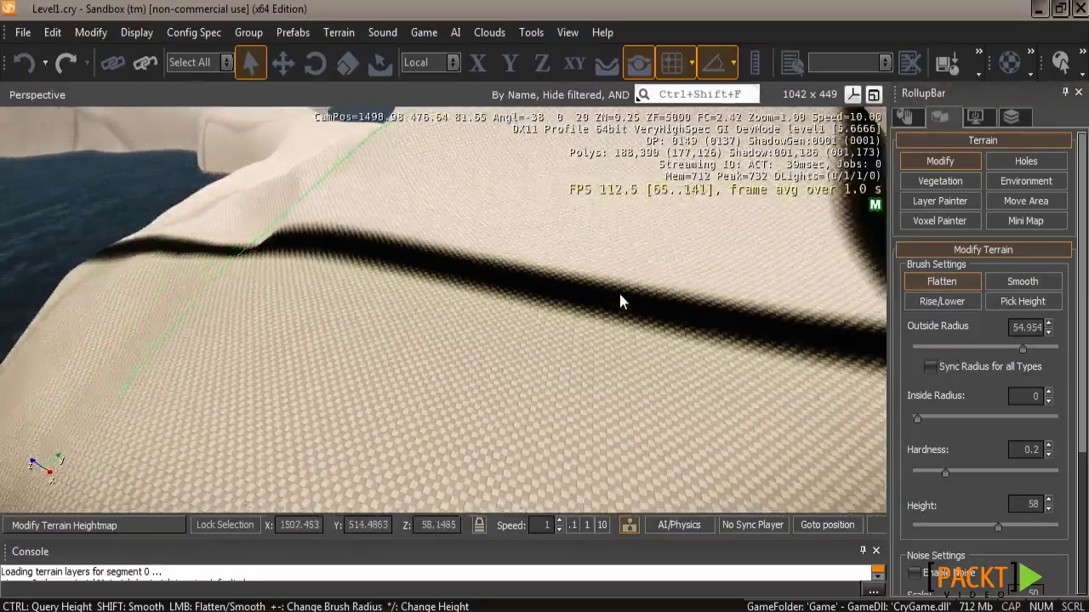
{"action": "scroll", "coordinate": [606, 285], "scroll_direction": "down", "scroll_amount": 5}
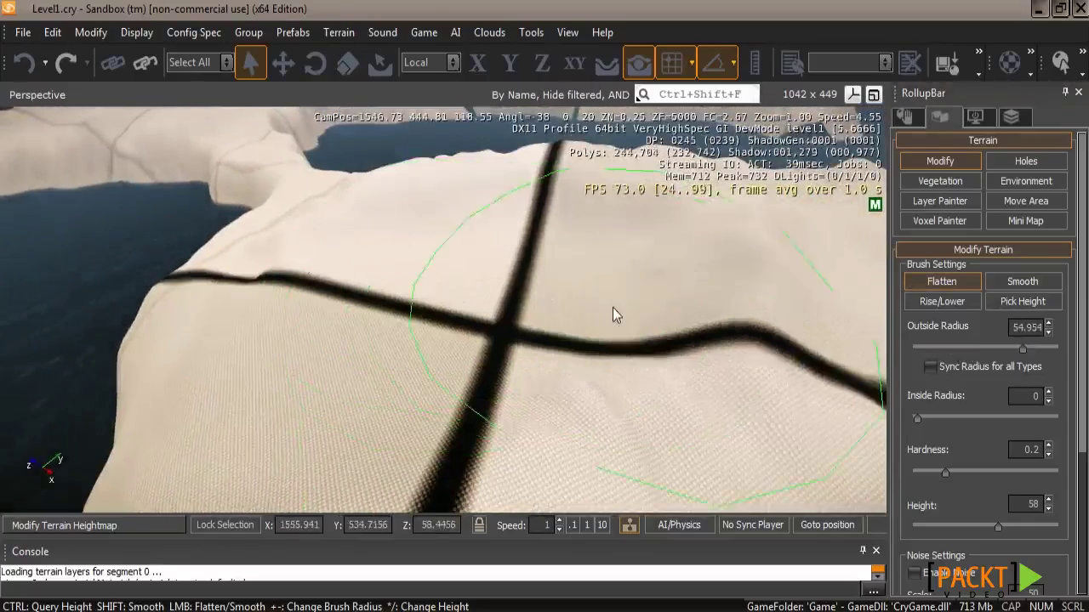
{"action": "left_click_drag", "start_coordinate": [540, 295], "coordinate": [430, 267]}
{"action": "key", "text": "w"}
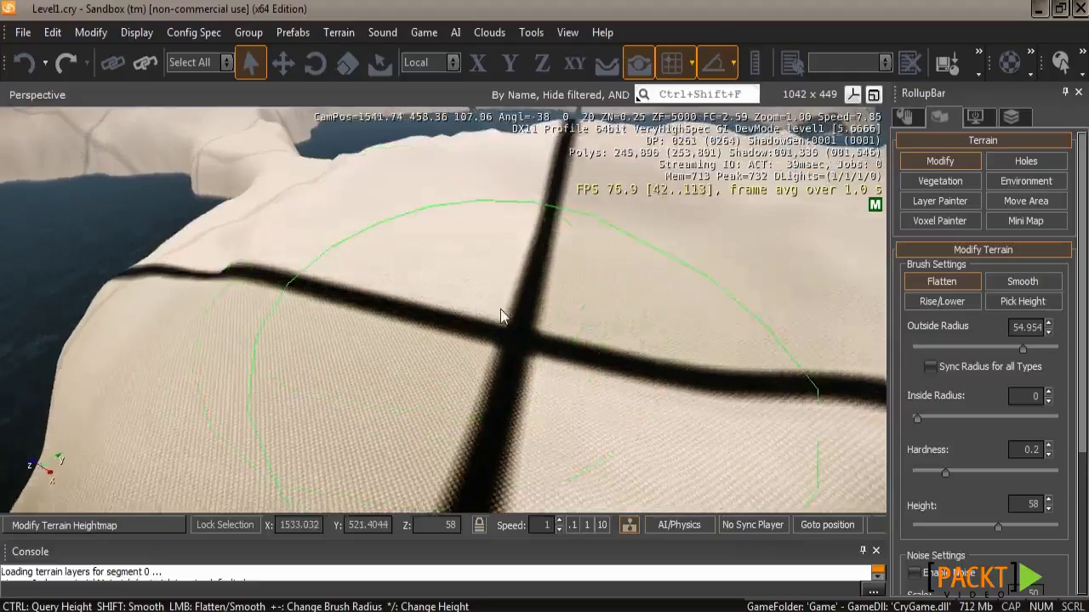
- Level the rest of the hilltop into a broad, even plateau with the large Flatten brush at height 58
{"action": "right_click_drag", "start_coordinate": [500, 309], "coordinate": [500, 311]}
{"action": "key", "text": "s"}
{"action": "key", "text": "d"}
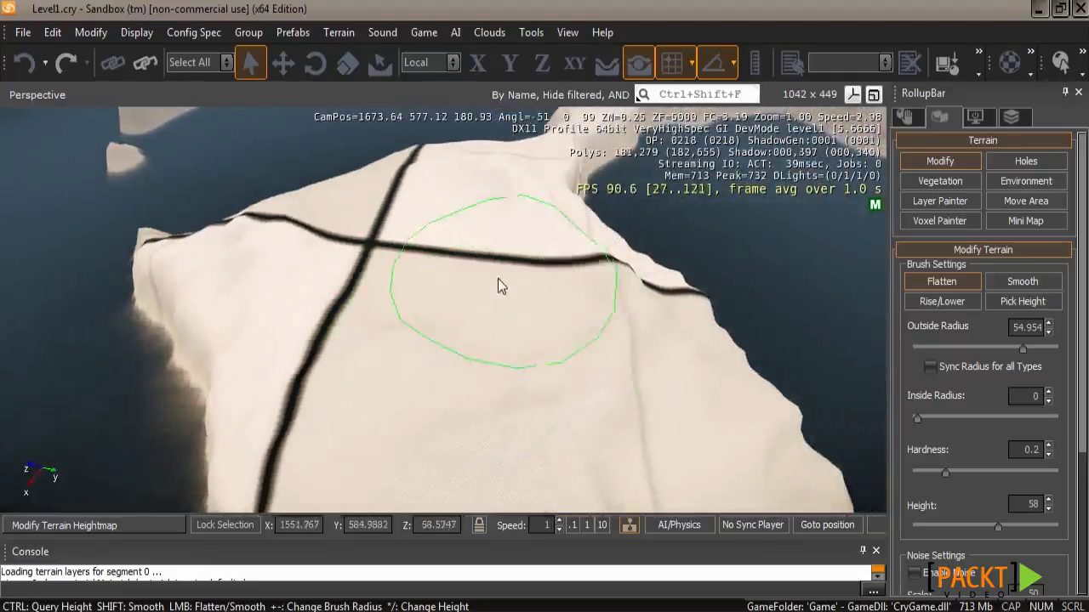
{"action": "mouse_move", "coordinate": [530, 325]}
{"action": "left_mouse_down"}
{"action": "mouse_move", "coordinate": [513, 342]}
{"action": "mouse_move", "coordinate": [555, 319]}
{"action": "mouse_move", "coordinate": [544, 315]}
{"action": "mouse_move", "coordinate": [551, 290]}
{"action": "mouse_move", "coordinate": [509, 249]}
{"action": "mouse_move", "coordinate": [489, 200]}
{"action": "mouse_move", "coordinate": [426, 317]}
{"action": "mouse_move", "coordinate": [466, 297]}
{"action": "mouse_move", "coordinate": [415, 322]}
{"action": "left_mouse_up"}
{"action": "mouse_move", "coordinate": [497, 342]}
{"action": "right_mouse_down"}
{"action": "mouse_move", "coordinate": [491, 324]}
{"action": "mouse_move", "coordinate": [483, 331]}
{"action": "right_mouse_up"}
{"action": "mouse_move", "coordinate": [483, 331]}
{"action": "left_mouse_down"}
{"action": "mouse_move", "coordinate": [483, 322]}
{"action": "mouse_move", "coordinate": [441, 349]}
{"action": "mouse_move", "coordinate": [405, 349]}
{"action": "mouse_move", "coordinate": [482, 331]}
{"action": "left_mouse_up"}
{"action": "key", "text": "w"}
{"action": "right_click_drag", "start_coordinate": [482, 322], "coordinate": [482, 324]}
{"action": "key", "text": "a"}
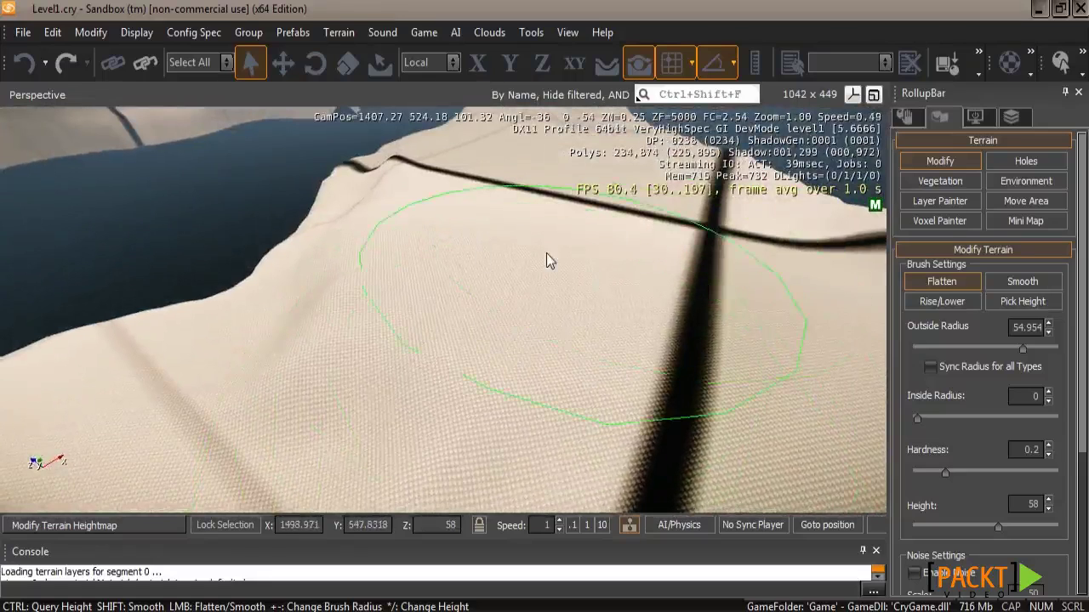
{"action": "right_click_drag", "start_coordinate": [564, 257], "coordinate": [565, 255]}
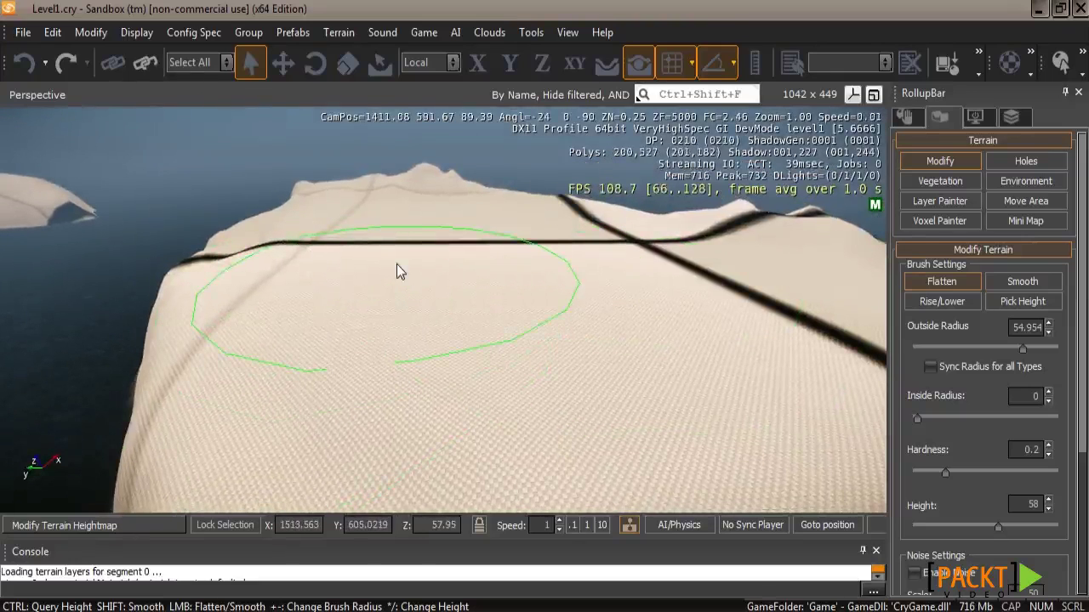
- Raise a few small mounds on the plateau with the Rise/Lower brush at outside radius 2 and height 1
{"action": "left_click", "coordinate": [941, 301]}
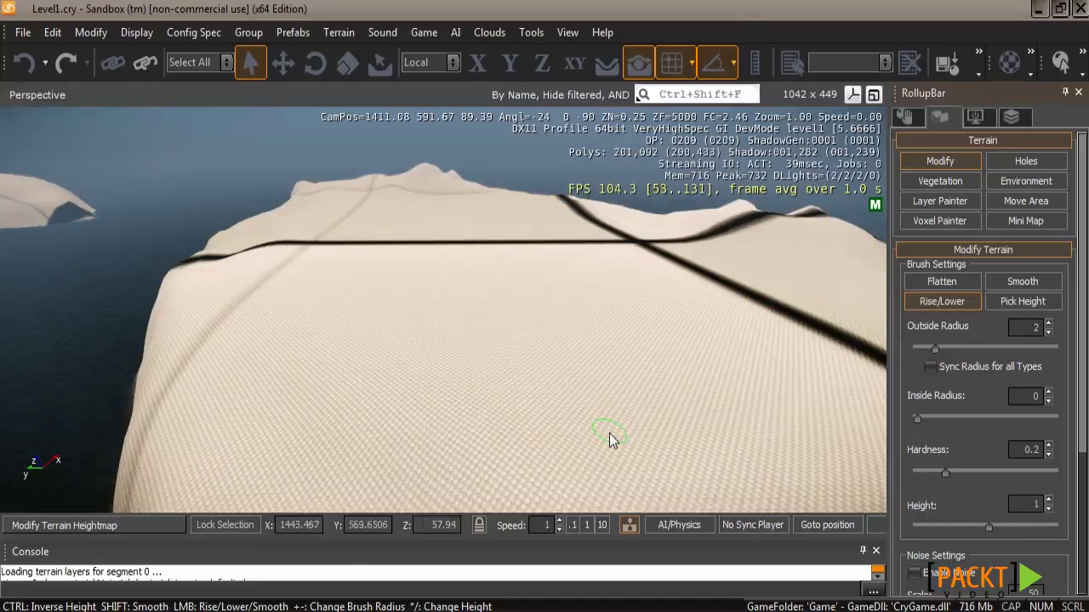
{"action": "right_click_drag", "start_coordinate": [648, 435], "coordinate": [649, 432]}
{"action": "key", "text": "w"}
{"action": "scroll", "coordinate": [470, 371], "scroll_direction": "up", "scroll_amount": 5}
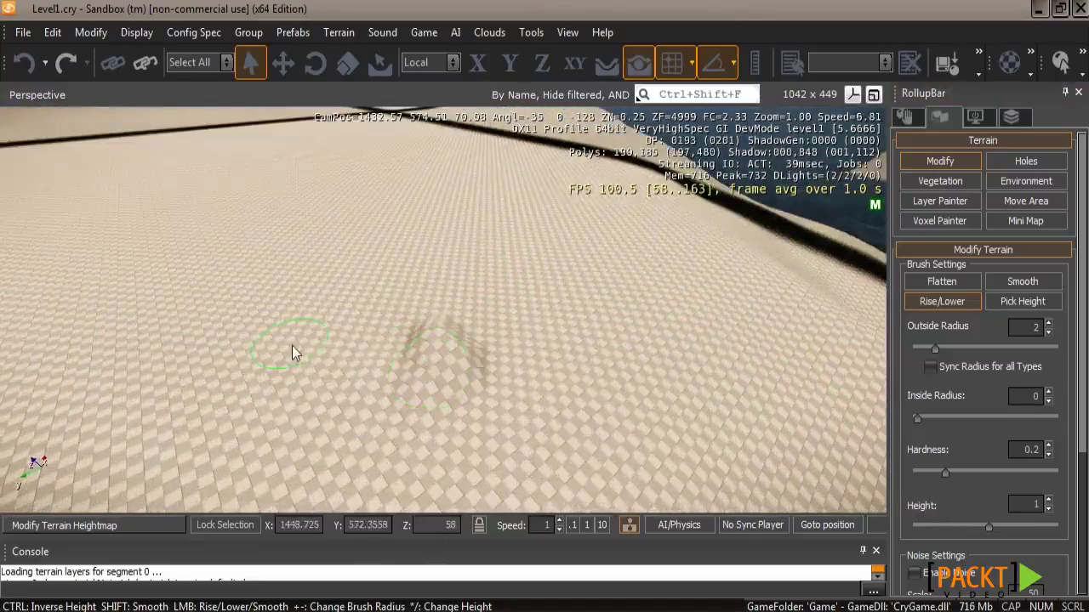
{"action": "mouse_move", "coordinate": [355, 330]}
{"action": "left_mouse_down"}
{"action": "mouse_move", "coordinate": [377, 323]}
{"action": "mouse_move", "coordinate": [292, 341]}
{"action": "mouse_move", "coordinate": [364, 355]}
{"action": "left_mouse_up"}
{"action": "left_click_drag", "start_coordinate": [423, 378], "coordinate": [487, 381]}
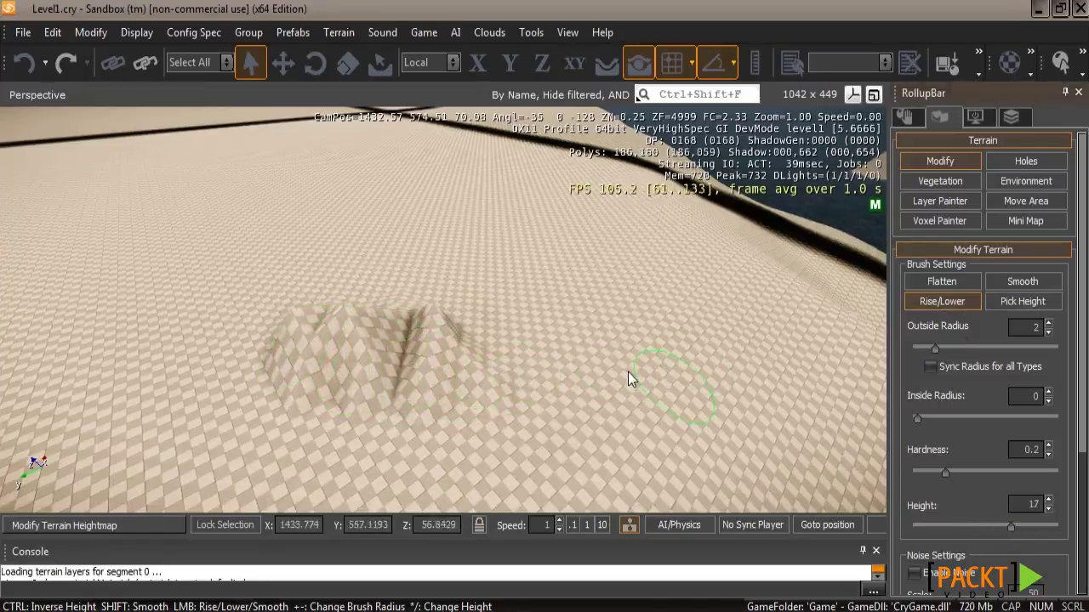
- Raise a tall spire at Rise/Lower height 17, and add pointed peaks beside it with the outside radius increased to 3.8018
{"action": "mouse_move", "coordinate": [628, 372]}
{"action": "left_mouse_down"}
{"action": "mouse_move", "coordinate": [596, 363]}
{"action": "mouse_move", "coordinate": [536, 317]}
{"action": "mouse_move", "coordinate": [447, 304]}
{"action": "left_mouse_up"}
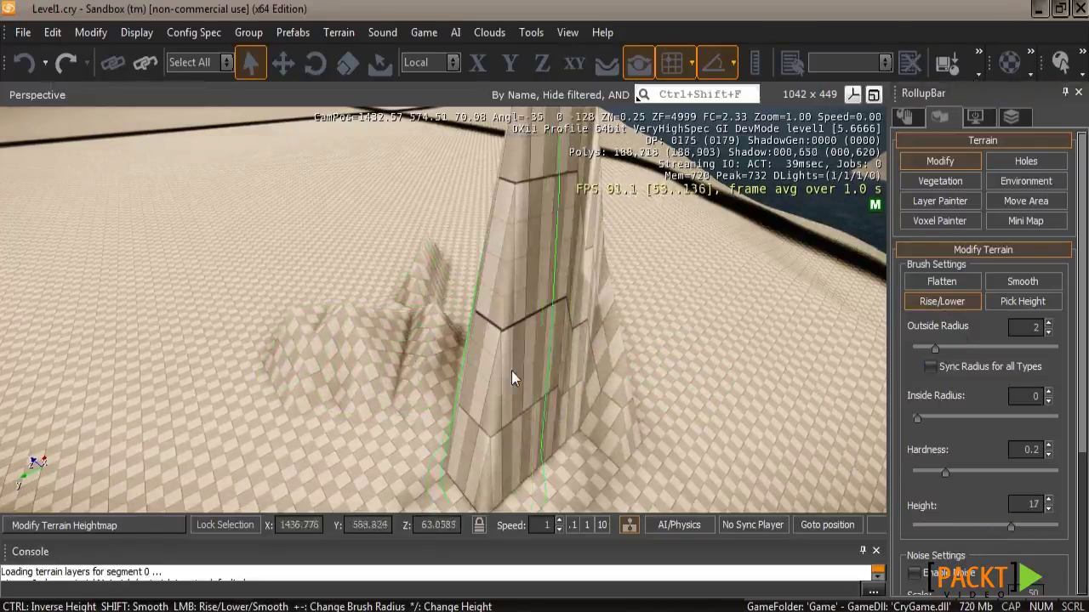
{"action": "scroll", "coordinate": [511, 370], "scroll_direction": "down", "scroll_amount": 3}
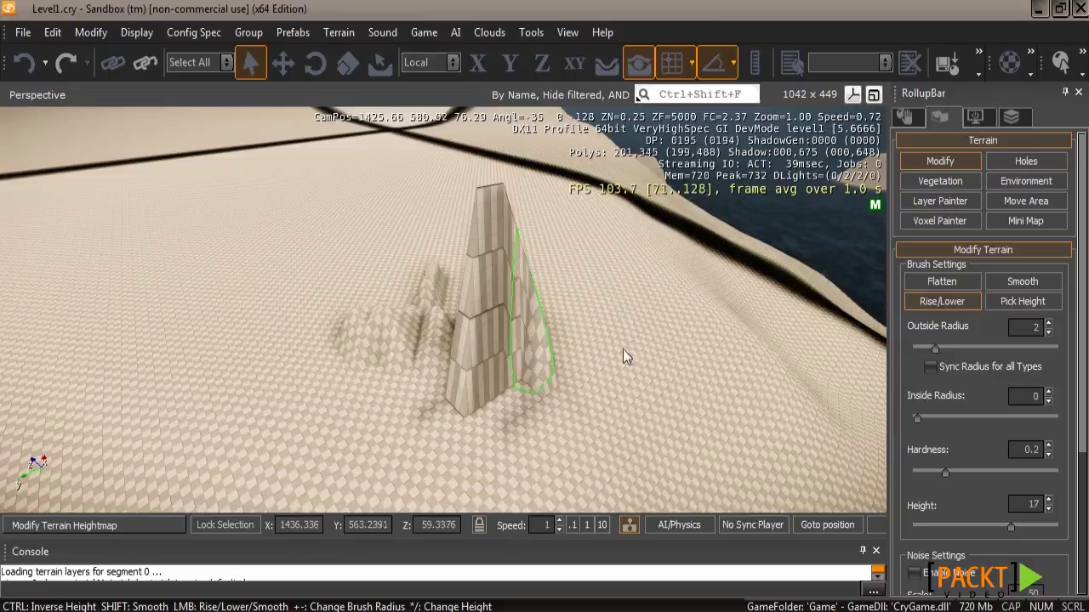
{"action": "left_click_drag", "start_coordinate": [939, 347], "coordinate": [950, 352]}
{"action": "mouse_move", "coordinate": [365, 349]}
{"action": "left_mouse_down"}
{"action": "mouse_move", "coordinate": [262, 317]}
{"action": "mouse_move", "coordinate": [298, 366]}
{"action": "left_mouse_up"}
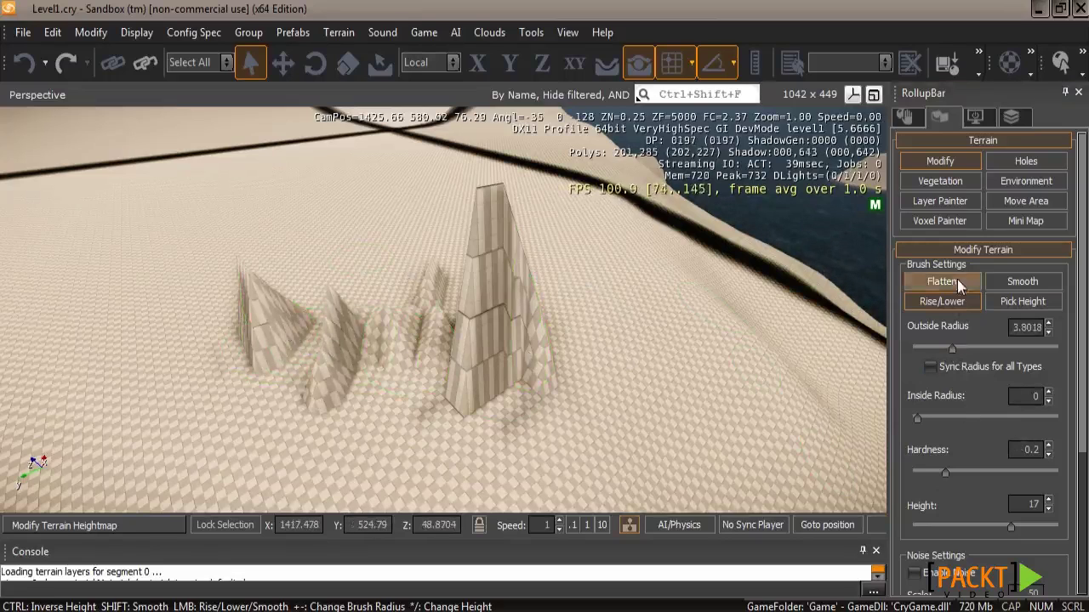
- Smooth the spire, peaks and mounds into the plateau with the Smooth brush, increasing its outside radius from 2 to 5.8884
{"action": "left_click", "coordinate": [1012, 281]}
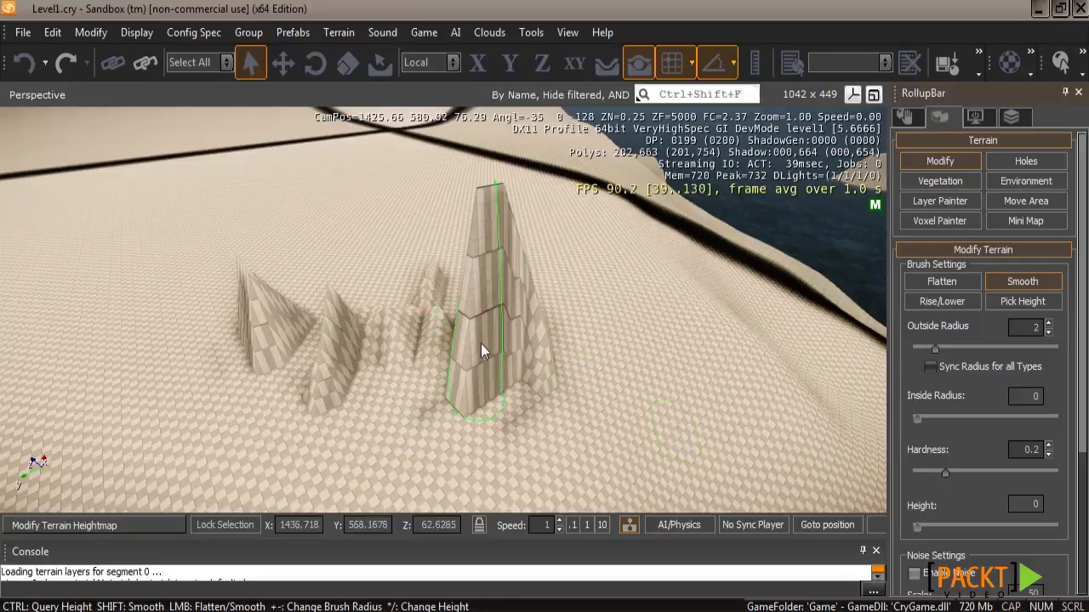
{"action": "mouse_move", "coordinate": [481, 343]}
{"action": "left_mouse_down"}
{"action": "mouse_move", "coordinate": [490, 336]}
{"action": "mouse_move", "coordinate": [468, 334]}
{"action": "mouse_move", "coordinate": [522, 323]}
{"action": "mouse_move", "coordinate": [513, 363]}
{"action": "left_mouse_up"}
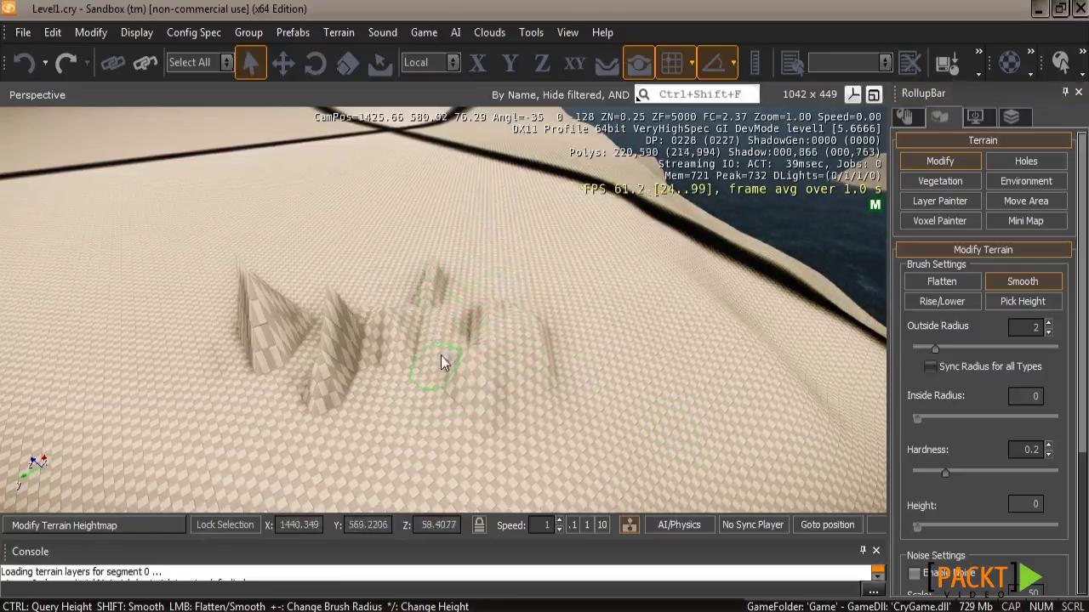
{"action": "left_click_drag", "start_coordinate": [393, 314], "coordinate": [288, 330]}
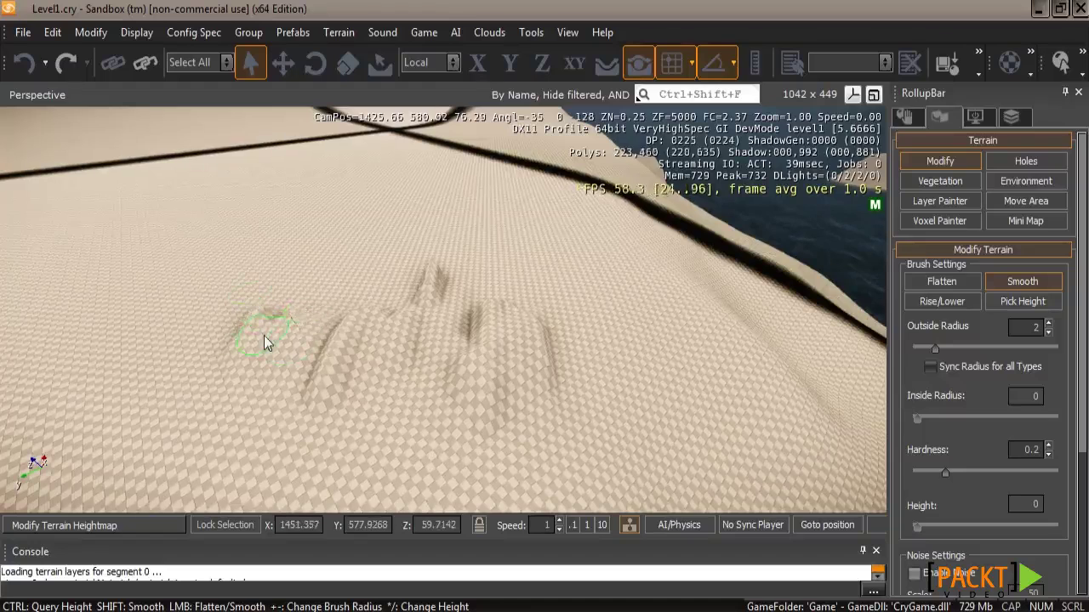
{"action": "left_click_drag", "start_coordinate": [333, 372], "coordinate": [349, 330]}
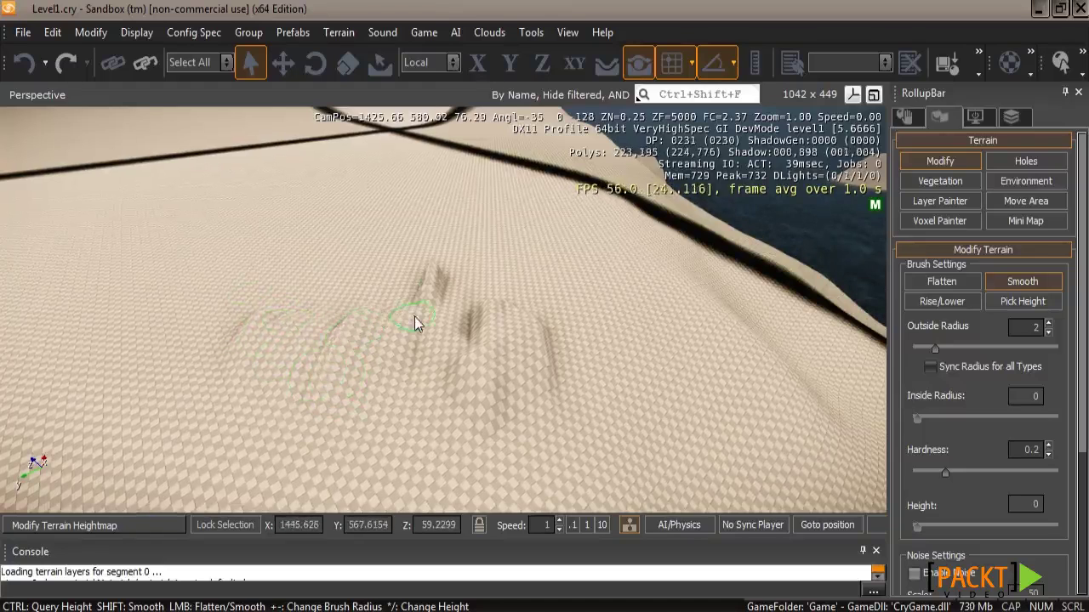
{"action": "mouse_move", "coordinate": [414, 317]}
{"action": "left_mouse_down"}
{"action": "mouse_move", "coordinate": [436, 285]}
{"action": "mouse_move", "coordinate": [461, 336]}
{"action": "mouse_move", "coordinate": [494, 345]}
{"action": "left_mouse_up"}
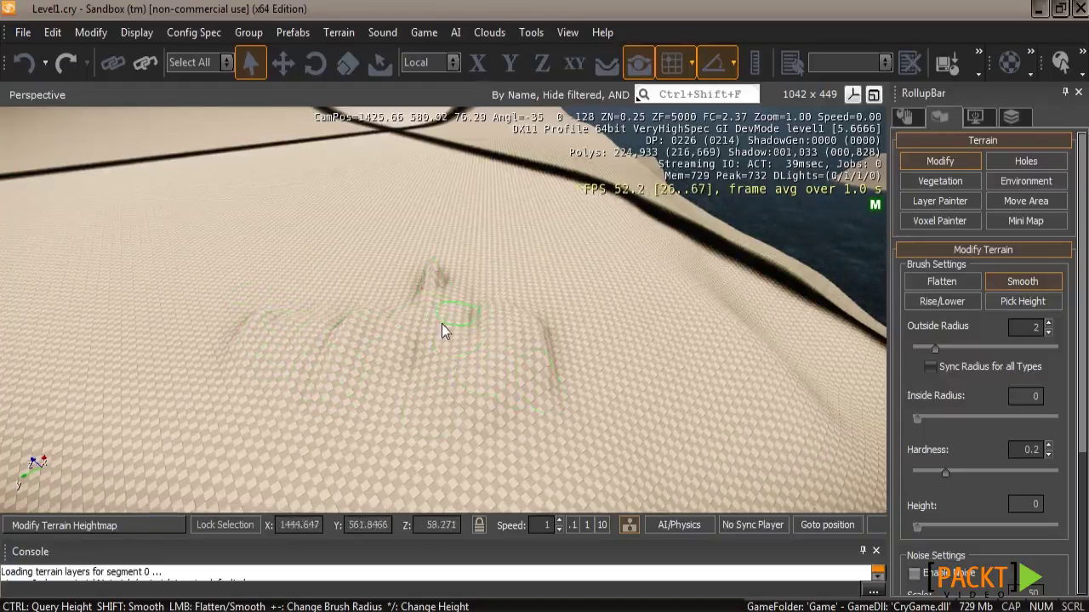
{"action": "left_click_drag", "start_coordinate": [403, 350], "coordinate": [392, 276]}
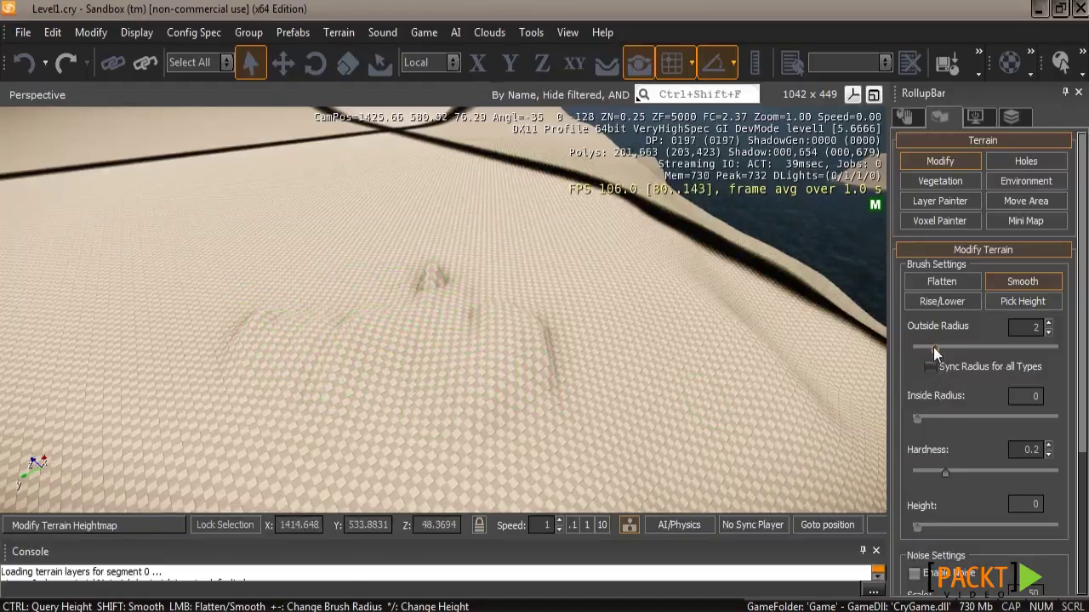
{"action": "left_click_drag", "start_coordinate": [933, 347], "coordinate": [963, 349]}
{"action": "mouse_move", "coordinate": [515, 325]}
{"action": "left_mouse_down"}
{"action": "mouse_move", "coordinate": [440, 340]}
{"action": "mouse_move", "coordinate": [494, 314]}
{"action": "mouse_move", "coordinate": [386, 340]}
{"action": "mouse_move", "coordinate": [315, 340]}
{"action": "mouse_move", "coordinate": [281, 320]}
{"action": "mouse_move", "coordinate": [432, 362]}
{"action": "mouse_move", "coordinate": [518, 362]}
{"action": "mouse_move", "coordinate": [533, 347]}
{"action": "mouse_move", "coordinate": [425, 345]}
{"action": "mouse_move", "coordinate": [442, 350]}
{"action": "mouse_move", "coordinate": [403, 416]}
{"action": "mouse_move", "coordinate": [525, 371]}
{"action": "mouse_move", "coordinate": [420, 304]}
{"action": "left_mouse_up"}
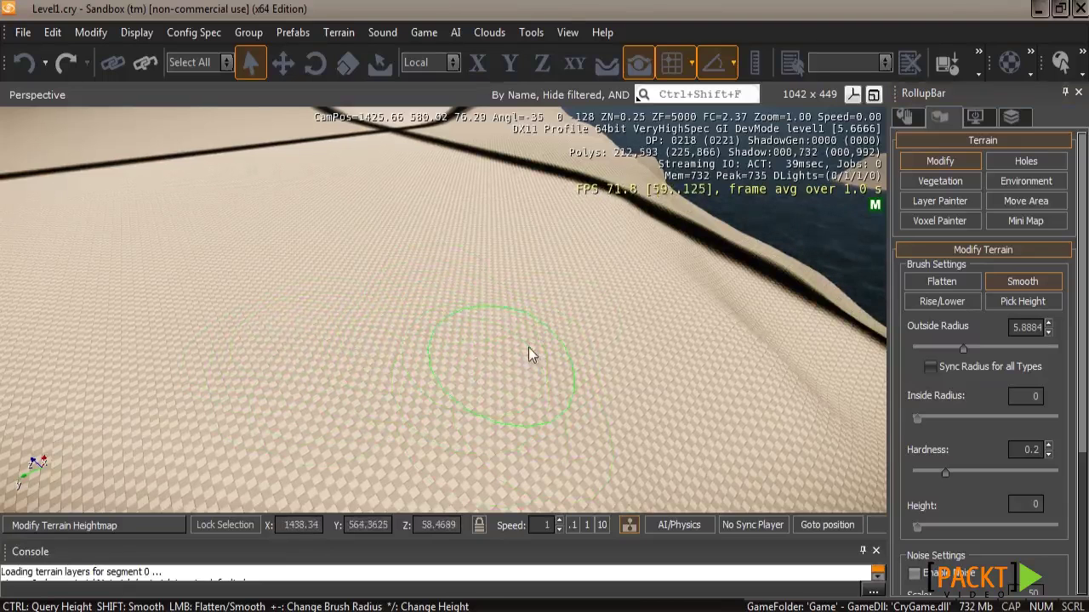
- Switch to the Flatten brush for the coastal area and set its height to 32
{"action": "mouse_move", "coordinate": [742, 321]}
{"action": "right_mouse_down"}
{"action": "mouse_move", "coordinate": [725, 318]}
{"action": "mouse_move", "coordinate": [741, 315]}
{"action": "right_mouse_up"}
{"action": "key", "text": "s"}
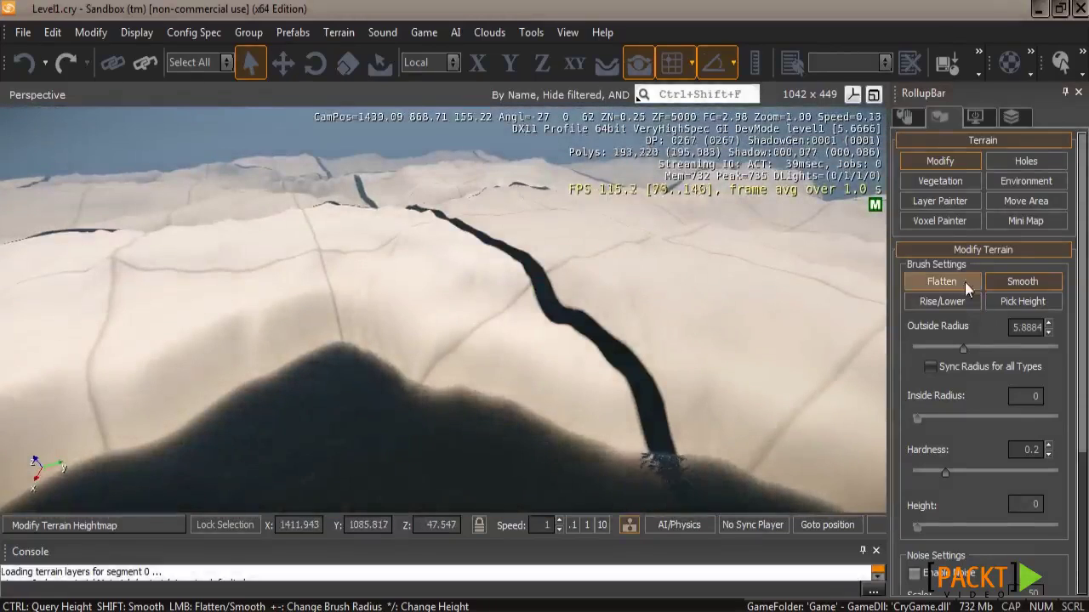
{"action": "left_click", "coordinate": [966, 289]}
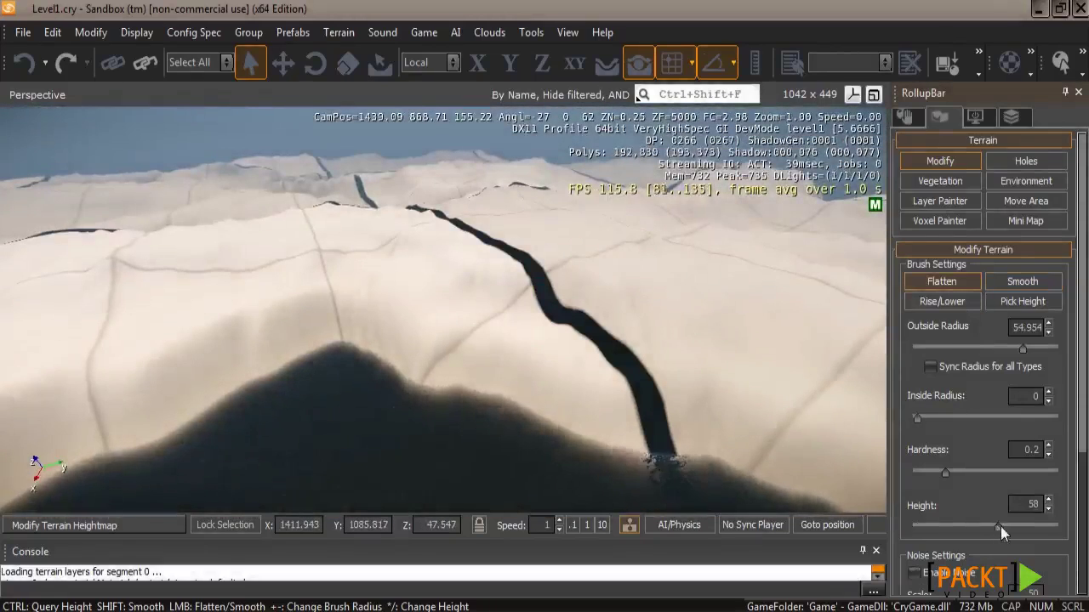
{"action": "left_click_drag", "start_coordinate": [968, 526], "coordinate": [960, 526]}
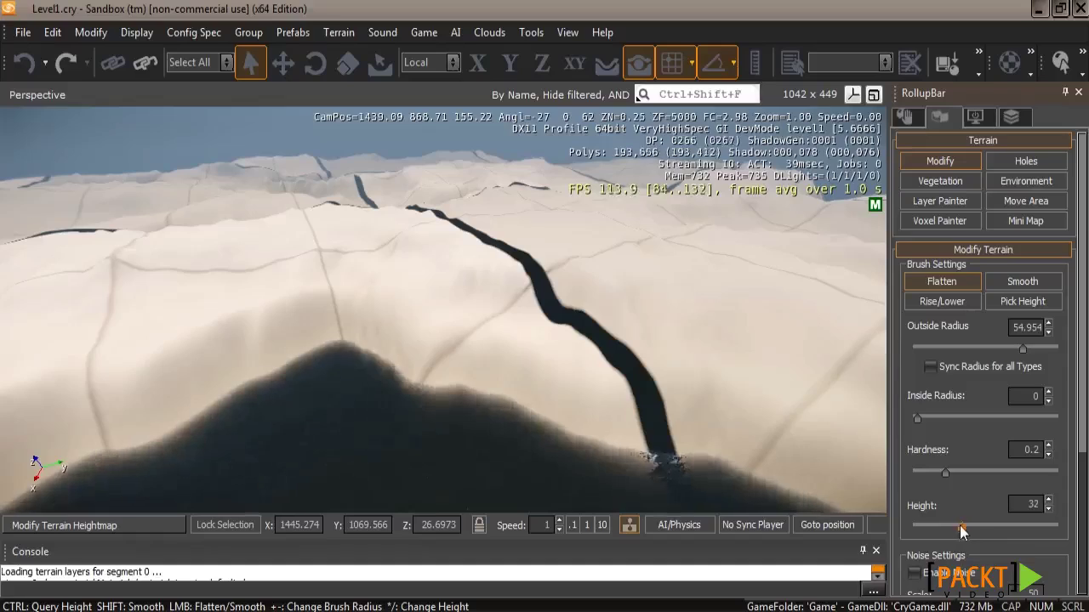
- Flatten the shoreline and land around the water inlet at height 32 with the 54.954 radius brush
{"action": "mouse_move", "coordinate": [489, 350]}
{"action": "left_mouse_down"}
{"action": "mouse_move", "coordinate": [383, 295]}
{"action": "mouse_move", "coordinate": [621, 366]}
{"action": "mouse_move", "coordinate": [461, 289]}
{"action": "mouse_move", "coordinate": [595, 340]}
{"action": "left_mouse_up"}
{"action": "mouse_move", "coordinate": [595, 341]}
{"action": "right_mouse_down"}
{"action": "mouse_move", "coordinate": [581, 394]}
{"action": "mouse_move", "coordinate": [647, 387]}
{"action": "right_mouse_up"}
{"action": "mouse_move", "coordinate": [647, 387]}
{"action": "left_mouse_down"}
{"action": "mouse_move", "coordinate": [698, 389]}
{"action": "mouse_move", "coordinate": [474, 296]}
{"action": "left_mouse_up"}
{"action": "right_click_drag", "start_coordinate": [474, 296], "coordinate": [546, 341]}
{"action": "key", "text": "a"}
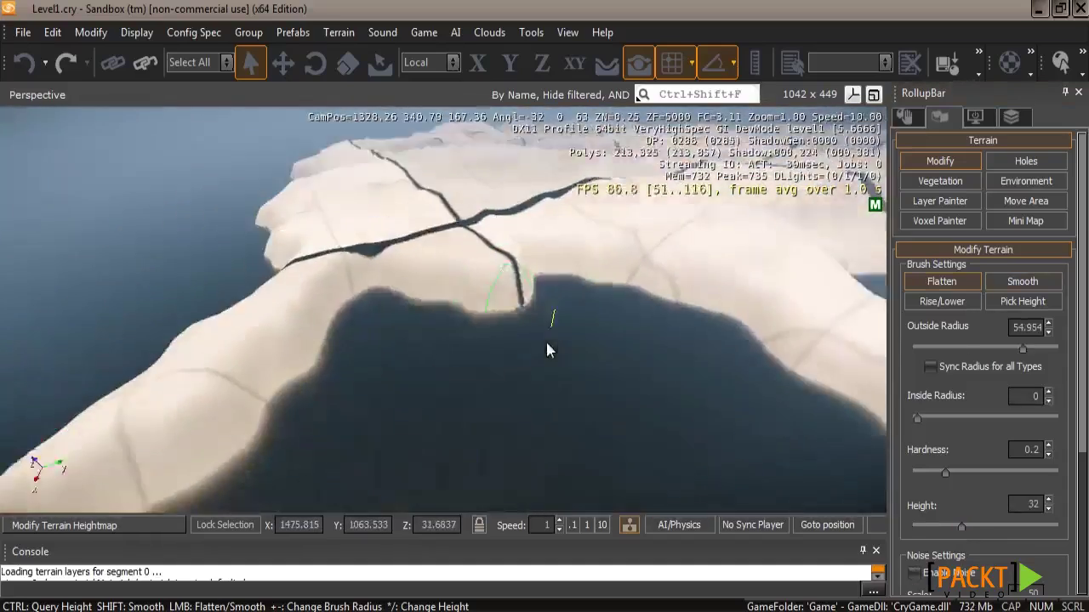
{"action": "mouse_move", "coordinate": [547, 341]}
{"action": "left_mouse_down"}
{"action": "mouse_move", "coordinate": [481, 273]}
{"action": "mouse_move", "coordinate": [470, 280]}
{"action": "mouse_move", "coordinate": [606, 324]}
{"action": "left_mouse_up"}
{"action": "right_click_drag", "start_coordinate": [606, 323], "coordinate": [469, 243]}
{"action": "mouse_move", "coordinate": [585, 245]}
{"action": "left_mouse_down"}
{"action": "mouse_move", "coordinate": [658, 254]}
{"action": "mouse_move", "coordinate": [620, 272]}
{"action": "mouse_move", "coordinate": [609, 362]}
{"action": "mouse_move", "coordinate": [638, 404]}
{"action": "left_mouse_up"}
{"action": "key", "text": "w"}
{"action": "key", "text": "d"}
{"action": "mouse_move", "coordinate": [681, 336]}
{"action": "right_mouse_down"}
{"action": "mouse_move", "coordinate": [636, 314]}
{"action": "mouse_move", "coordinate": [676, 362]}
{"action": "right_mouse_up"}
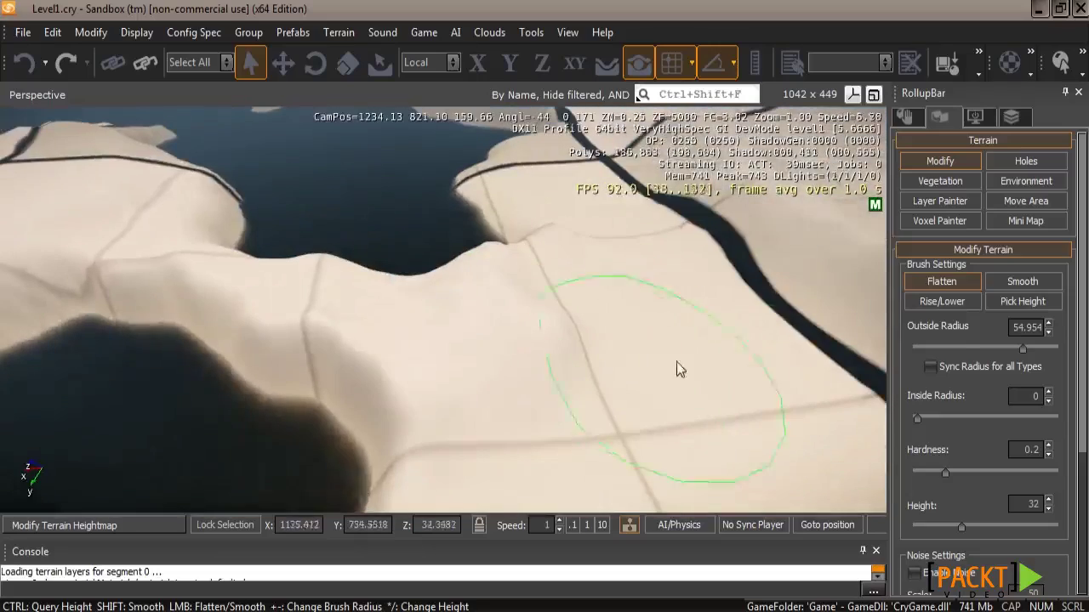
- Smooth the slopes around the flattened coastal land with the Smooth brush at outside radius 36.307
{"action": "left_click", "coordinate": [1022, 281]}
{"action": "left_click_drag", "start_coordinate": [964, 348], "coordinate": [1011, 350]}
{"action": "mouse_move", "coordinate": [599, 340]}
{"action": "left_mouse_down"}
{"action": "mouse_move", "coordinate": [576, 284]}
{"action": "mouse_move", "coordinate": [496, 418]}
{"action": "left_mouse_up"}
{"action": "key", "text": "w"}
{"action": "mouse_move", "coordinate": [496, 418]}
{"action": "right_mouse_down"}
{"action": "mouse_move", "coordinate": [555, 420]}
{"action": "mouse_move", "coordinate": [547, 415]}
{"action": "right_mouse_up"}
{"action": "left_click_drag", "start_coordinate": [510, 340], "coordinate": [454, 233]}
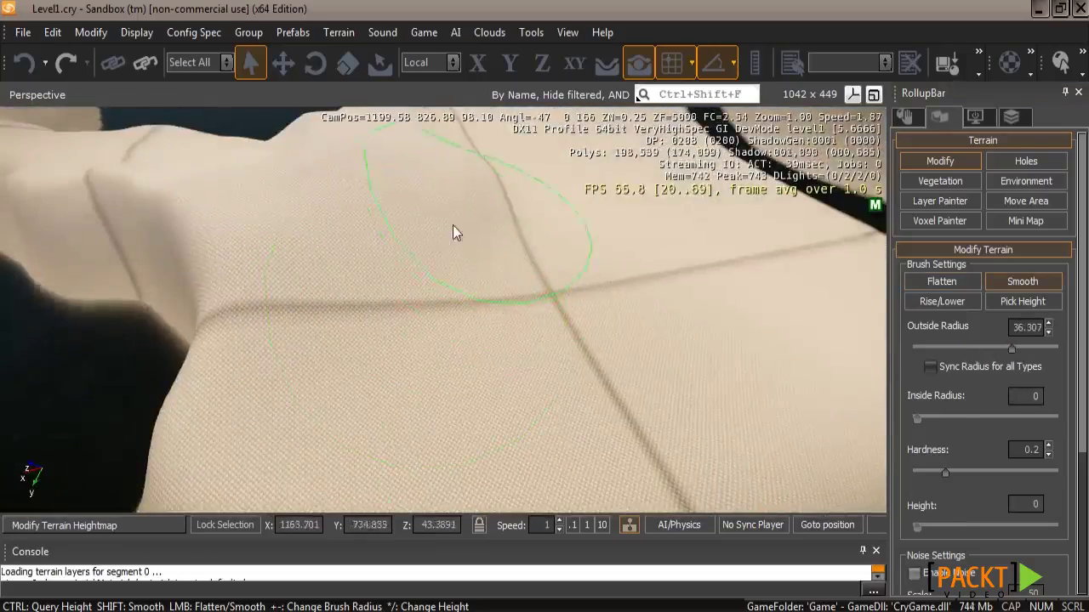
{"action": "key", "text": "w"}
{"action": "right_click_drag", "start_coordinate": [498, 238], "coordinate": [497, 245]}
{"action": "mouse_move", "coordinate": [608, 366]}
{"action": "left_mouse_down"}
{"action": "mouse_move", "coordinate": [626, 388]}
{"action": "mouse_move", "coordinate": [404, 329]}
{"action": "left_mouse_up"}
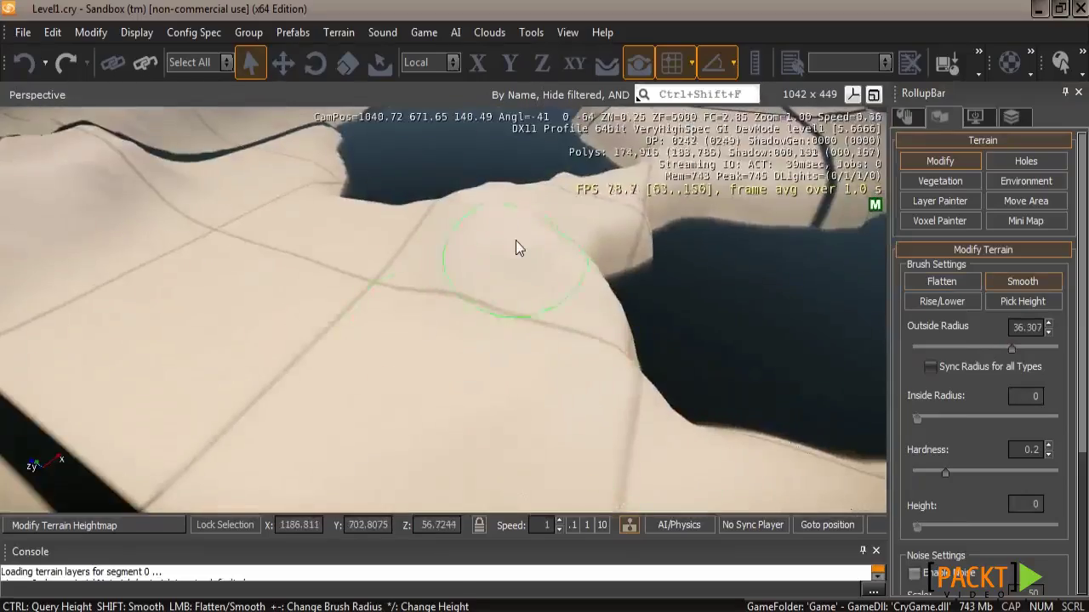
- Flatten a strip through the inland mounds at height 32 using the Flatten brush with an outside radius of 14.454
{"action": "key", "text": "s"}
{"action": "right_click_drag", "start_coordinate": [515, 241], "coordinate": [515, 240]}
{"action": "right_click_drag", "start_coordinate": [474, 287], "coordinate": [473, 287]}
{"action": "key", "text": "w"}
{"action": "key", "text": "a"}
{"action": "left_click", "coordinate": [944, 283]}
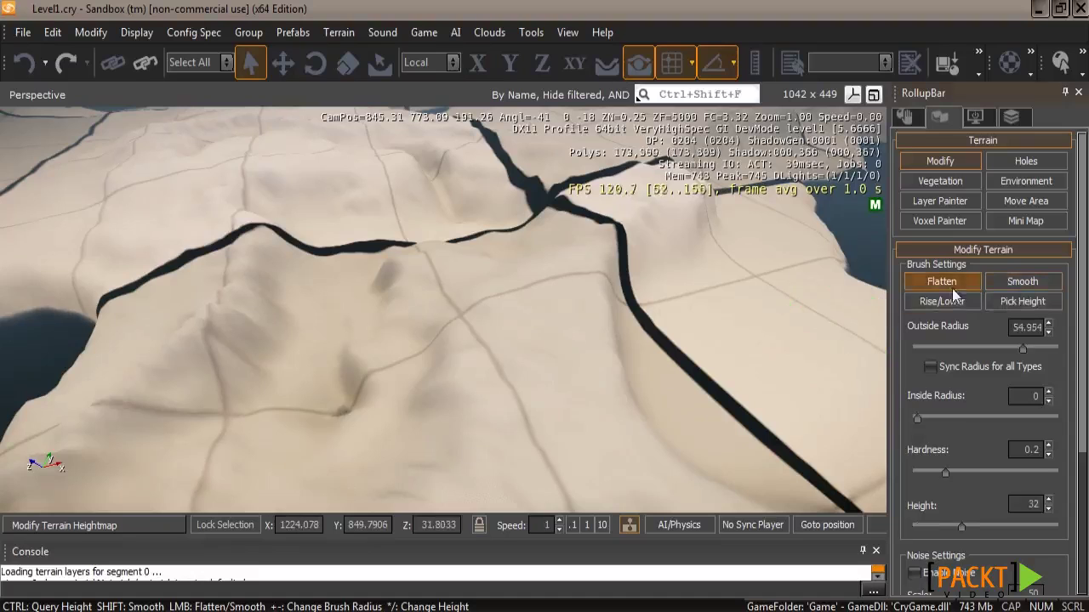
{"action": "left_click_drag", "start_coordinate": [983, 351], "coordinate": [987, 349]}
{"action": "mouse_move", "coordinate": [578, 362]}
{"action": "left_mouse_down"}
{"action": "mouse_move", "coordinate": [559, 417]}
{"action": "mouse_move", "coordinate": [627, 425]}
{"action": "mouse_move", "coordinate": [612, 384]}
{"action": "mouse_move", "coordinate": [481, 430]}
{"action": "mouse_move", "coordinate": [505, 415]}
{"action": "mouse_move", "coordinate": [360, 400]}
{"action": "mouse_move", "coordinate": [320, 406]}
{"action": "mouse_move", "coordinate": [357, 427]}
{"action": "mouse_move", "coordinate": [494, 445]}
{"action": "mouse_move", "coordinate": [495, 400]}
{"action": "mouse_move", "coordinate": [264, 455]}
{"action": "mouse_move", "coordinate": [313, 443]}
{"action": "left_mouse_up"}
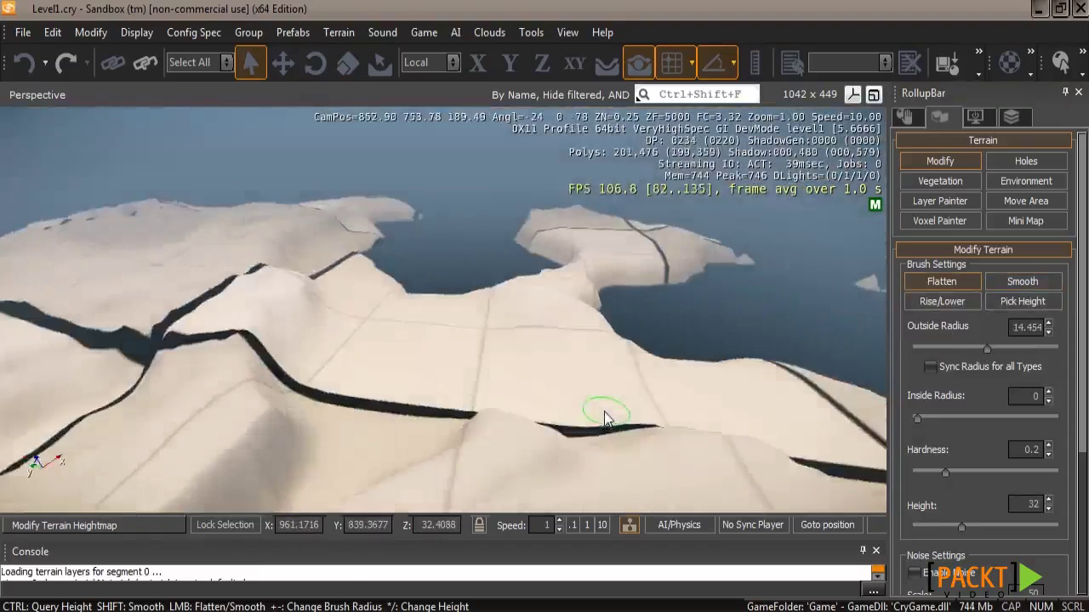
{"action": "right_click_drag", "start_coordinate": [606, 418], "coordinate": [636, 373]}
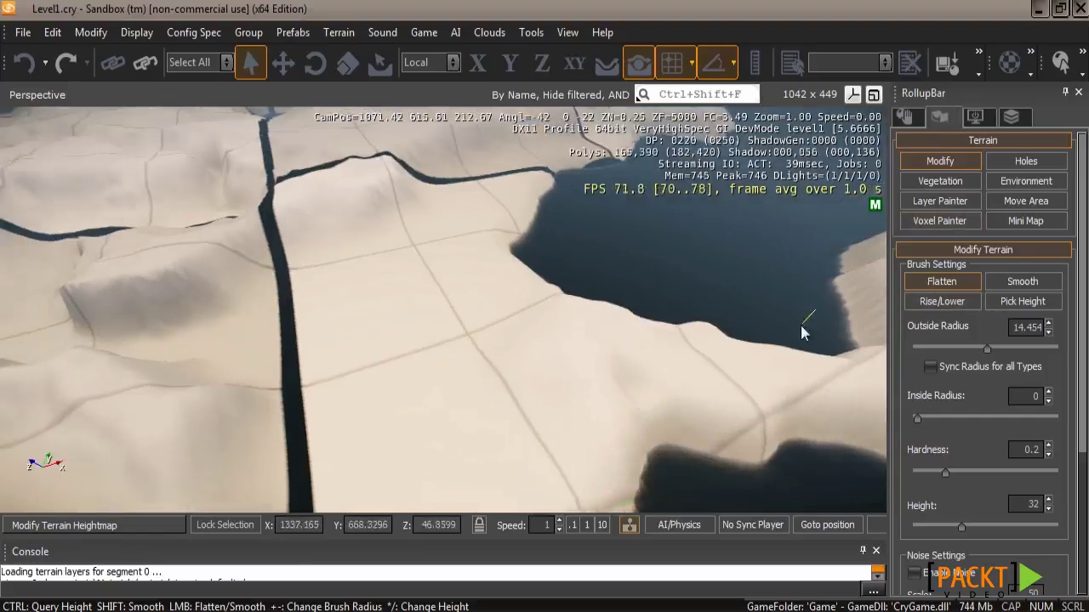
- Create a Road object from the Misc category and place its first points along the valley floor between the inland mounds
{"action": "left_click", "coordinate": [904, 118]}
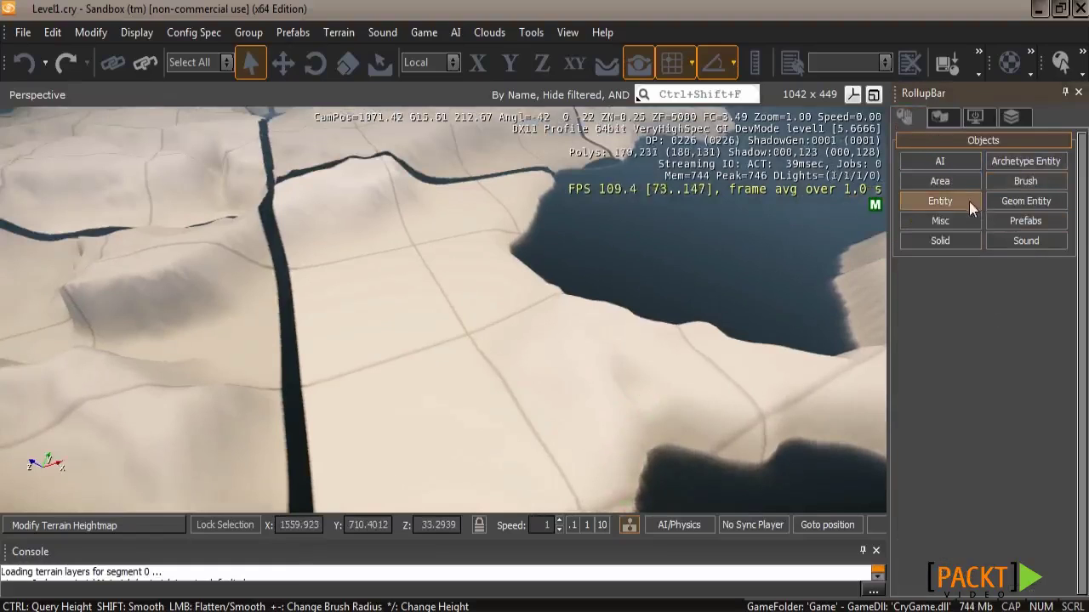
{"action": "left_click", "coordinate": [949, 237]}
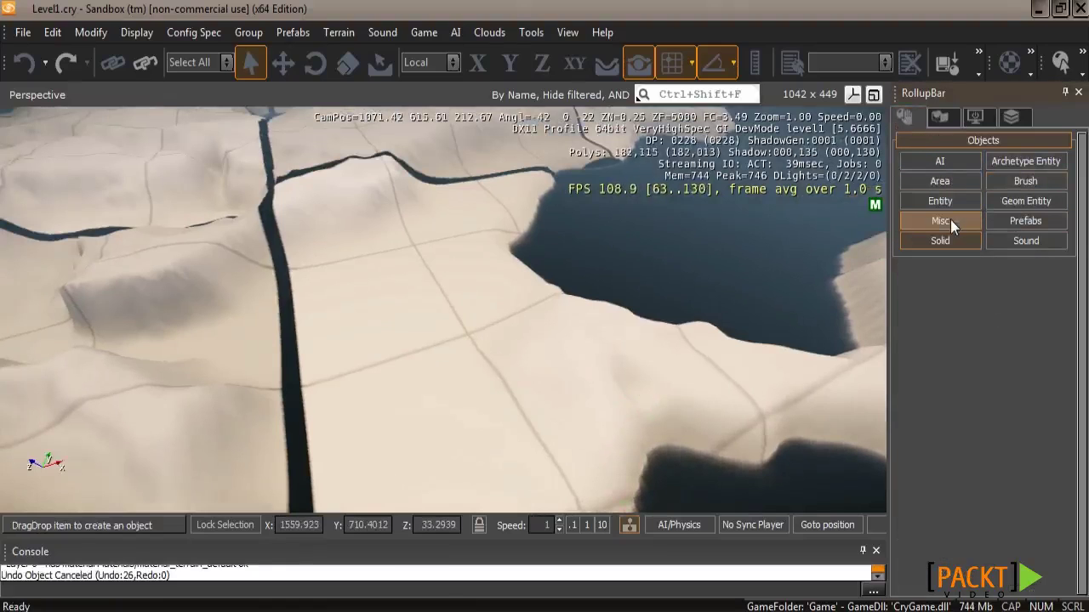
{"action": "left_click", "coordinate": [950, 221]}
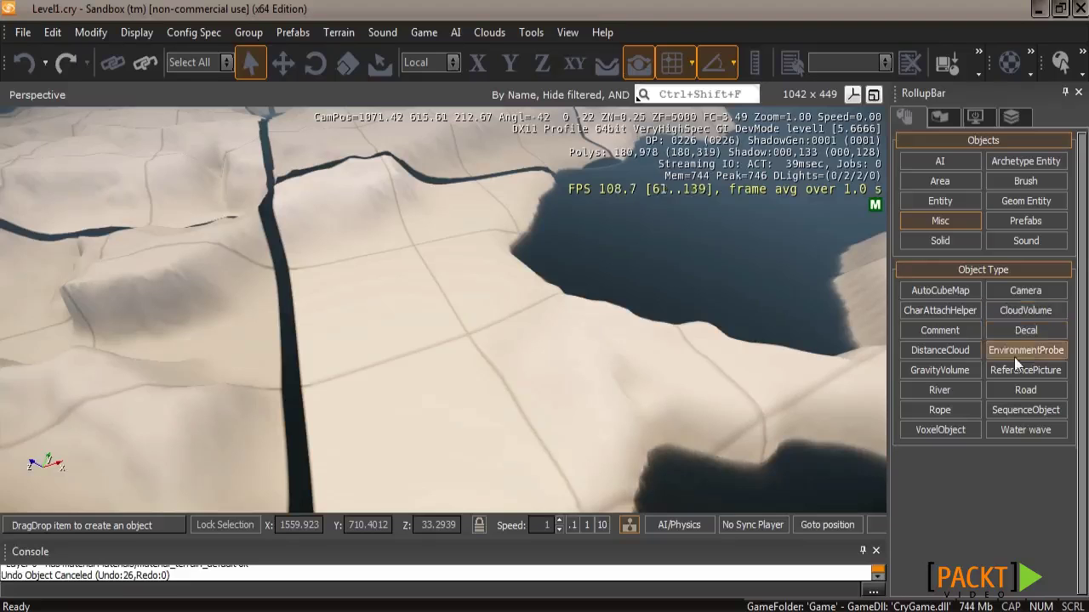
{"action": "left_click", "coordinate": [1018, 389]}
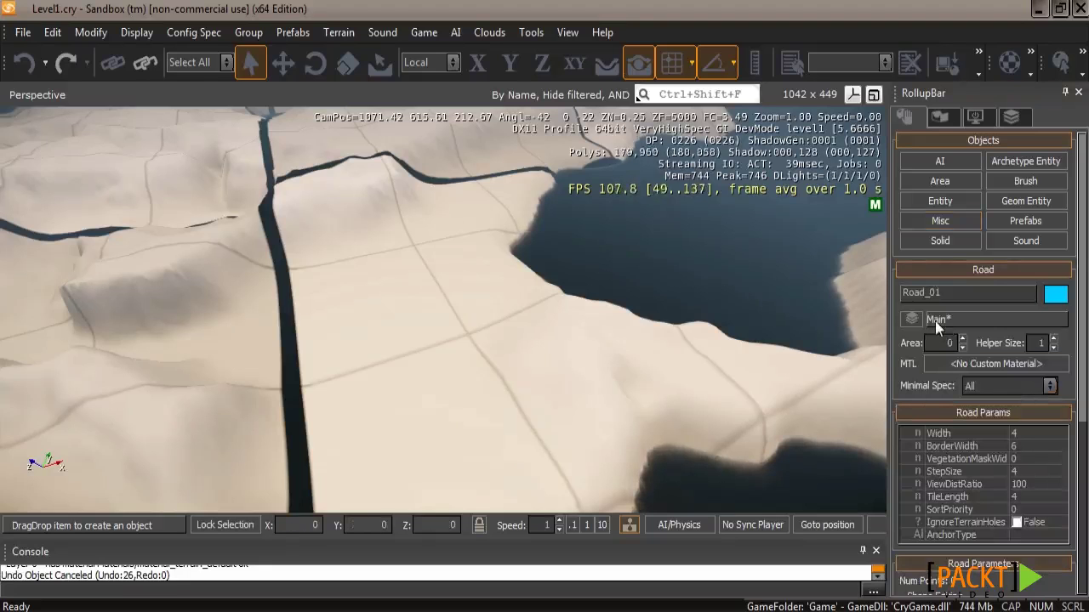
{"action": "right_click_drag", "start_coordinate": [695, 400], "coordinate": [414, 390]}
{"action": "key", "text": "a"}
{"action": "key", "text": "w"}
{"action": "key", "text": "w"}
{"action": "key", "text": "a"}
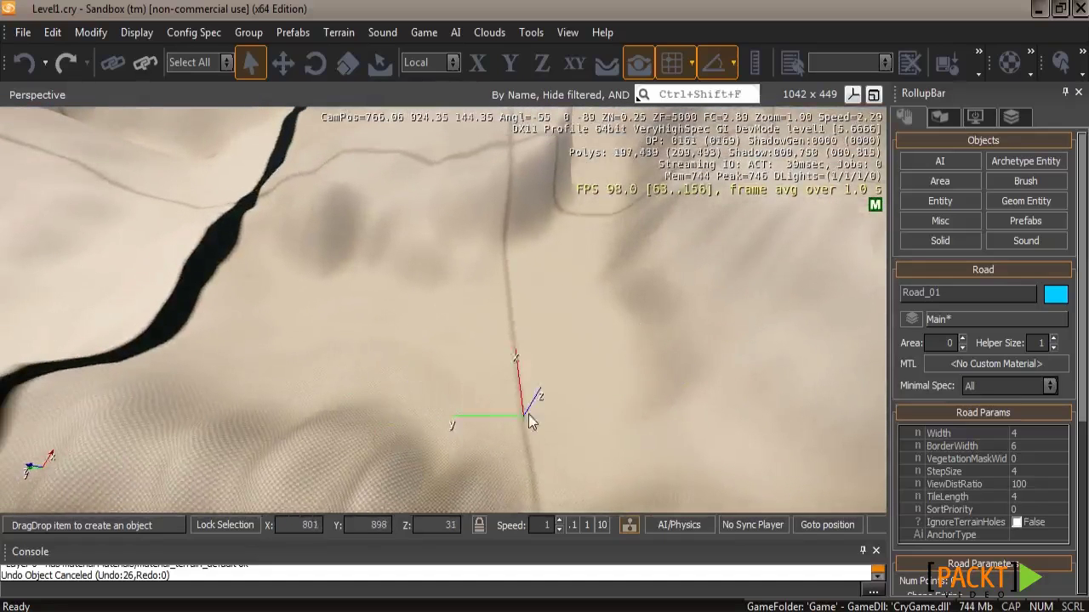
{"action": "left_click", "coordinate": [526, 315]}
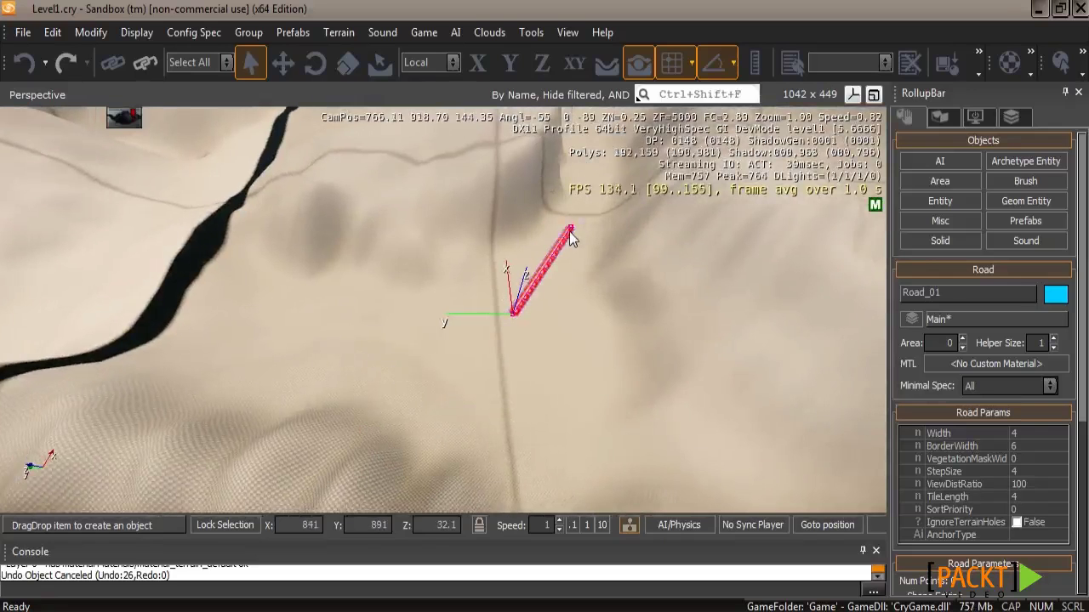
{"action": "left_click", "coordinate": [587, 180]}
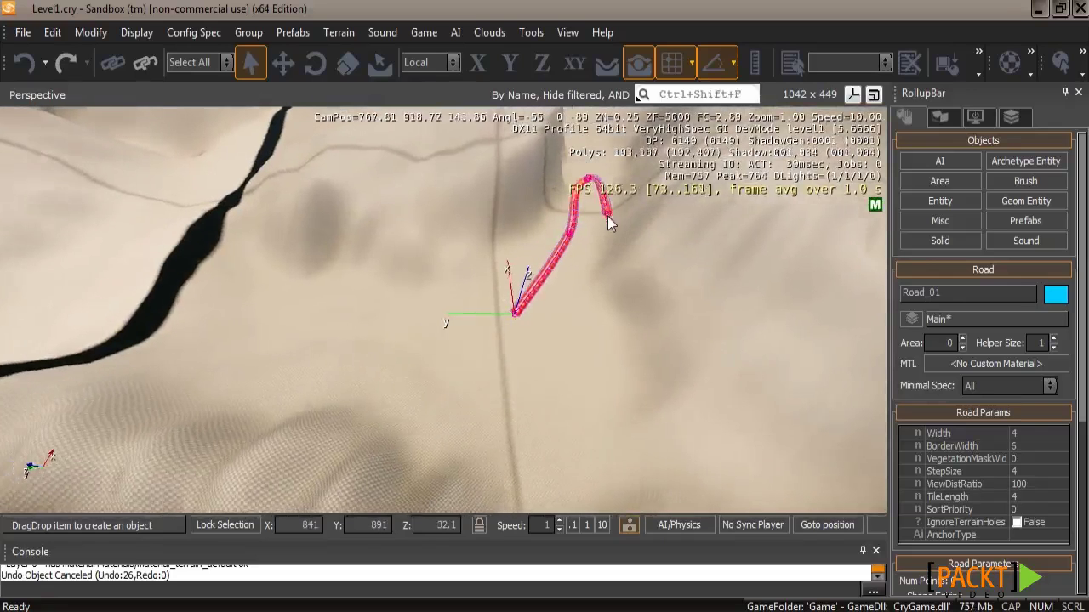
- Extend the road with points through the valley pass and down across the flattened land toward the coast
{"action": "key", "text": "w"}
{"action": "right_click_drag", "start_coordinate": [603, 260], "coordinate": [600, 268]}
{"action": "key", "text": "w"}
{"action": "key", "text": "w"}
{"action": "key", "text": "d"}
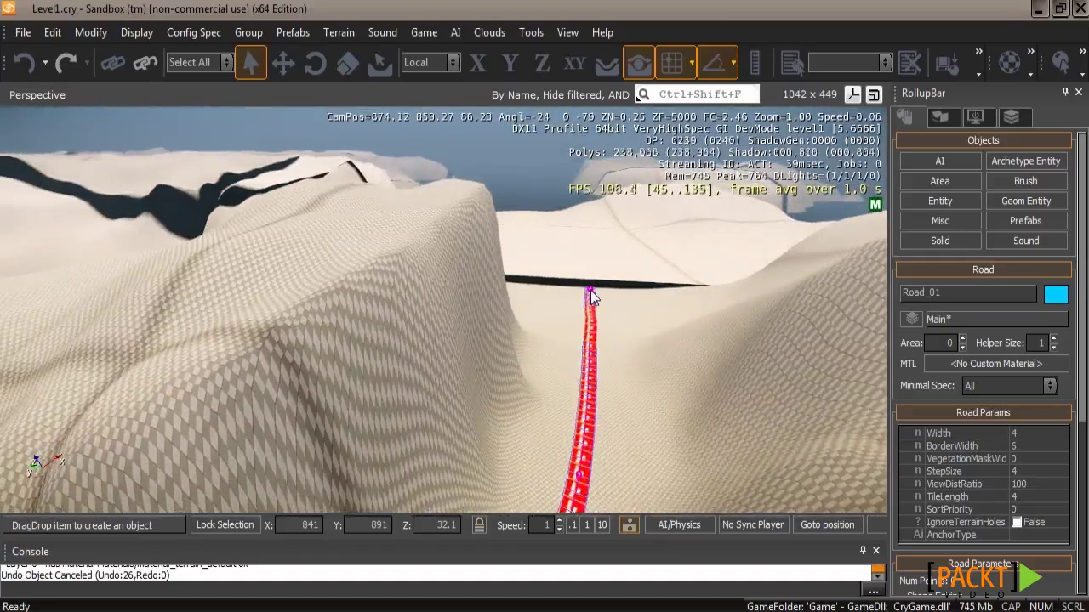
{"action": "left_click", "coordinate": [590, 291]}
{"action": "key", "text": "w"}
{"action": "key", "text": "d"}
{"action": "right_click_drag", "start_coordinate": [627, 273], "coordinate": [627, 276]}
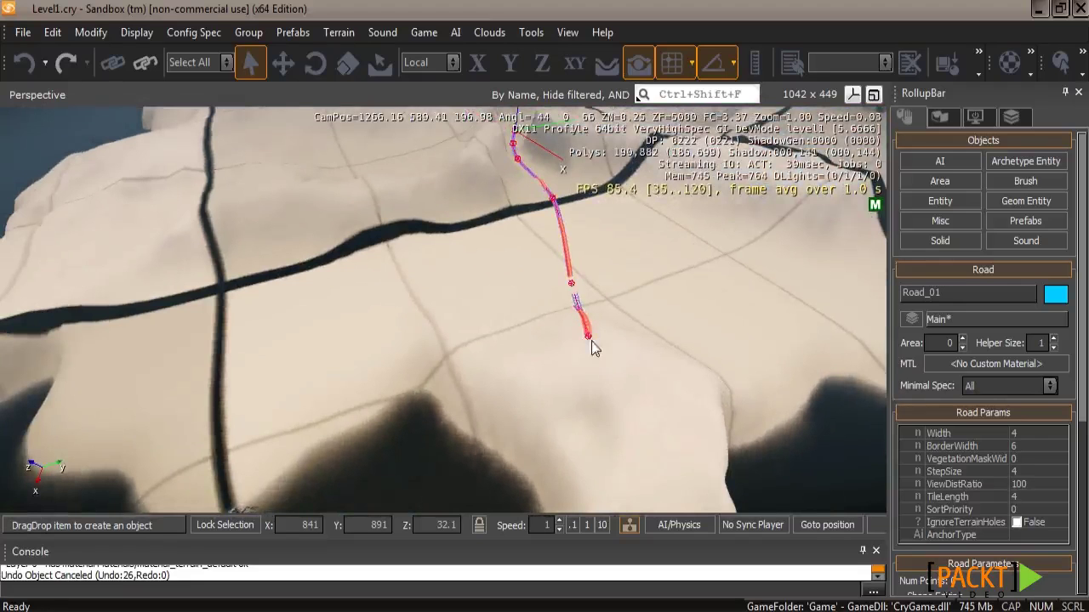
- Continue the road along the land beside the water inlet to the far plateau and finish drawing it
{"action": "right_click_drag", "start_coordinate": [619, 412], "coordinate": [598, 420]}
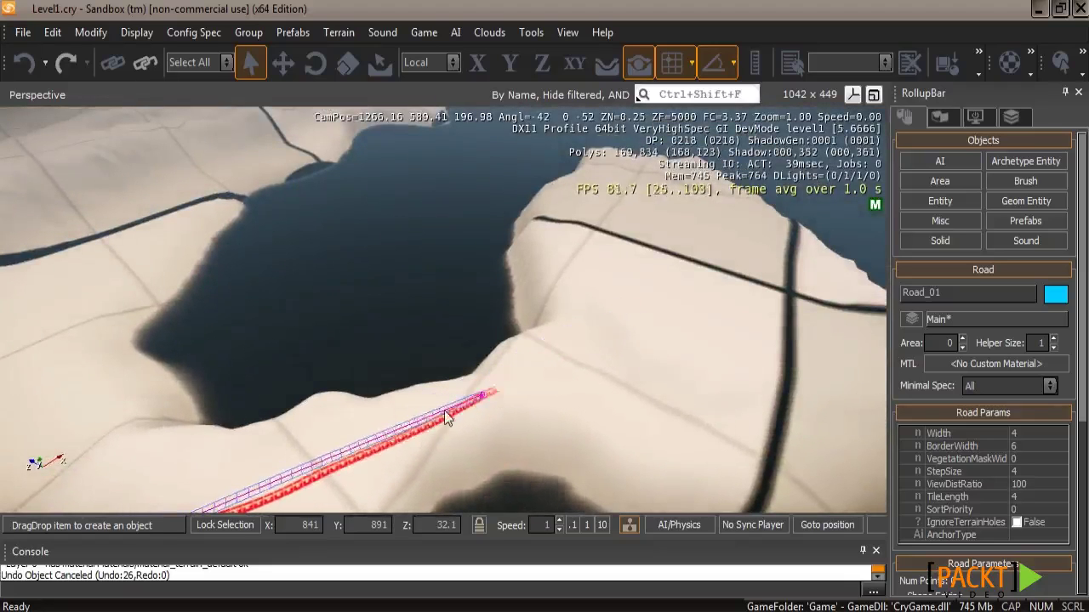
{"action": "left_click", "coordinate": [361, 438]}
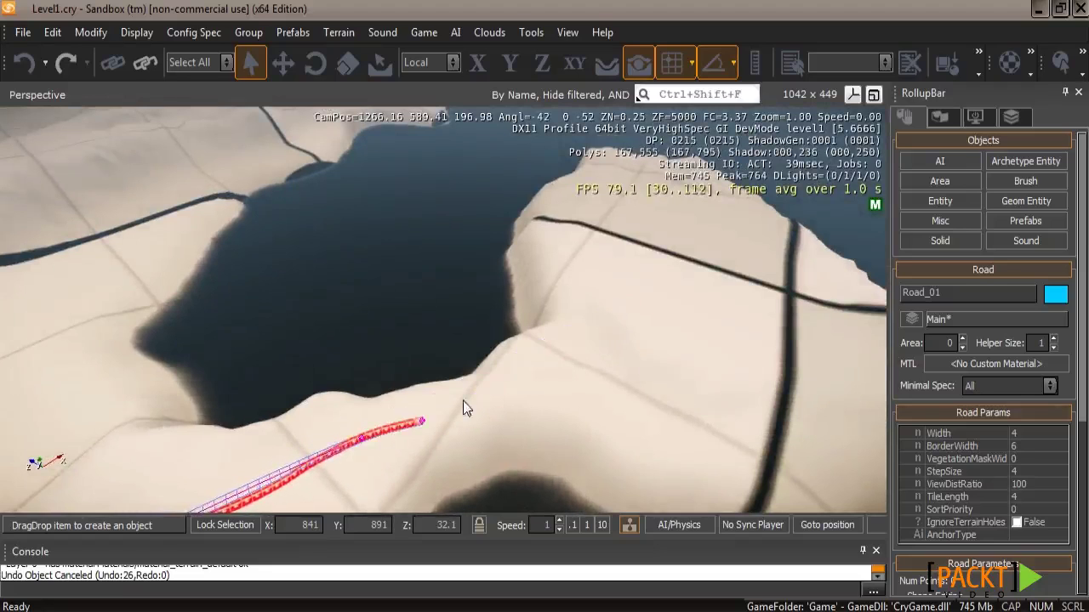
{"action": "left_click", "coordinate": [539, 374]}
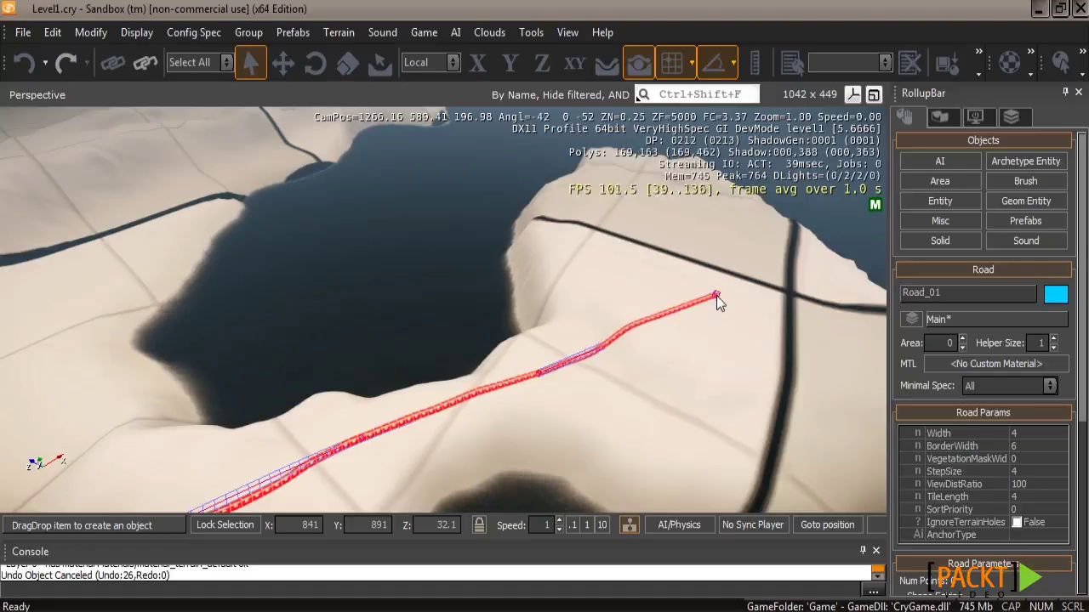
{"action": "left_click", "coordinate": [717, 296]}
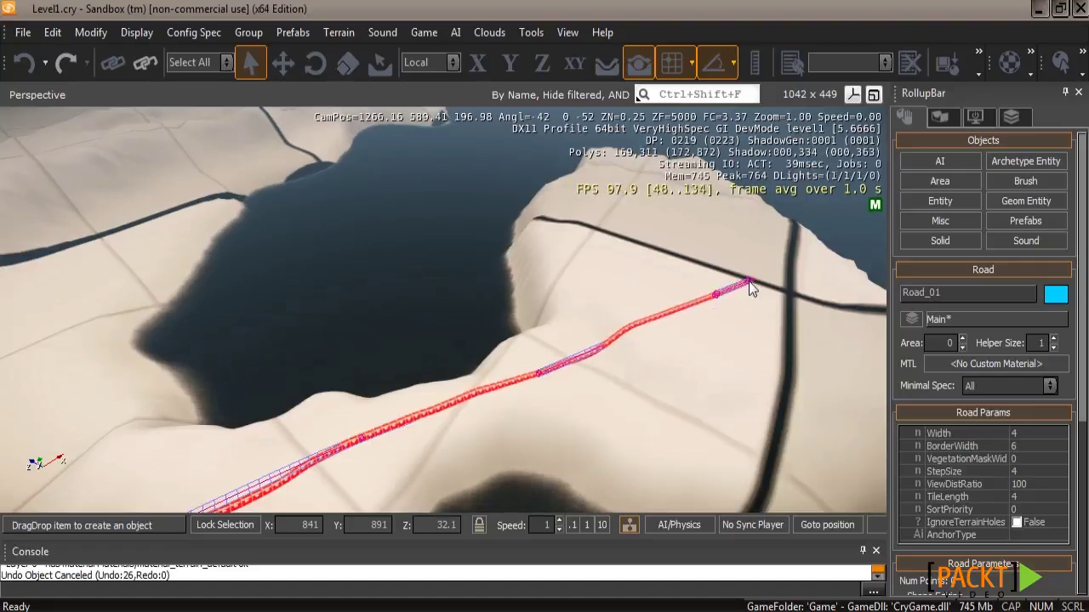
{"action": "mouse_move", "coordinate": [745, 318]}
{"action": "right_mouse_down"}
{"action": "mouse_move", "coordinate": [737, 313]}
{"action": "mouse_move", "coordinate": [745, 322]}
{"action": "right_mouse_up"}
{"action": "key", "text": "w"}
{"action": "key", "text": "w"}
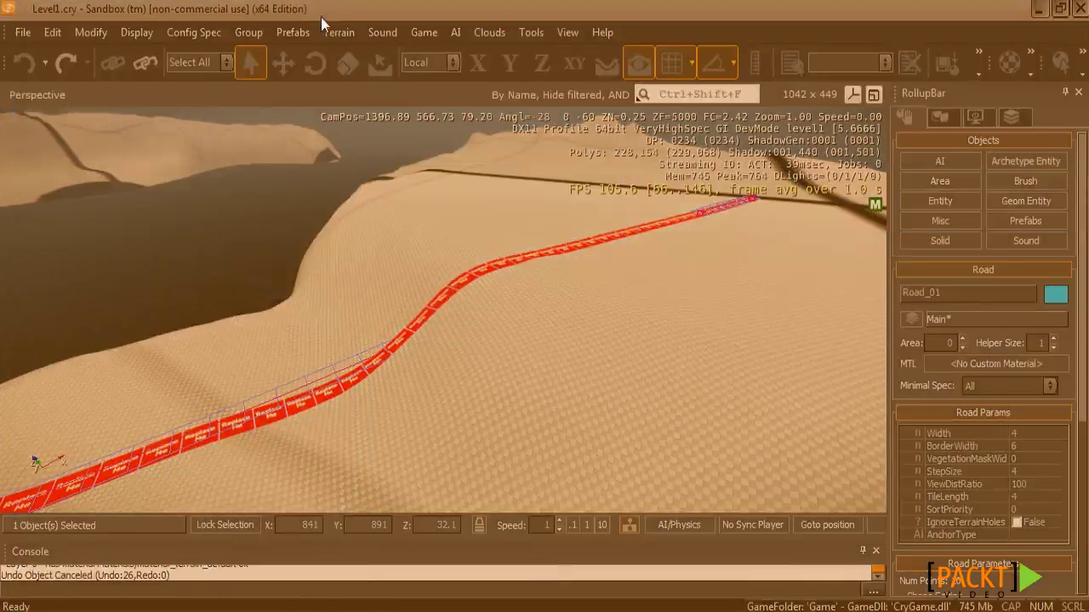
- Assign the material materials/terrain/roads/forest_trail_mud_dark to the selected road in the Material Editor
{"action": "left_click_drag", "start_coordinate": [321, 17], "coordinate": [324, 18]}
{"action": "double_click", "coordinate": [34, 111]}
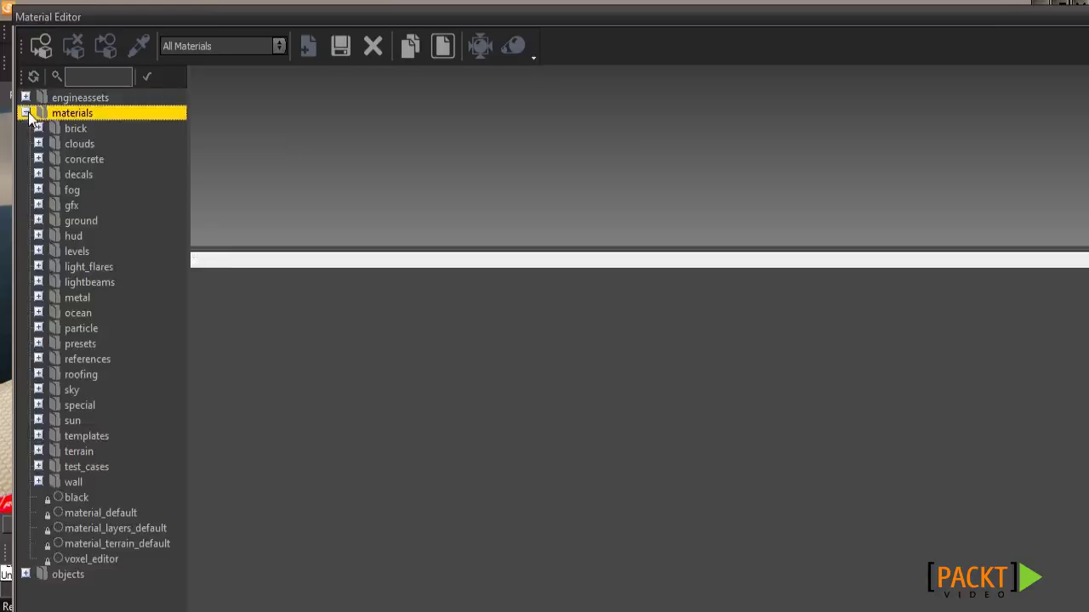
{"action": "left_click", "coordinate": [42, 173]}
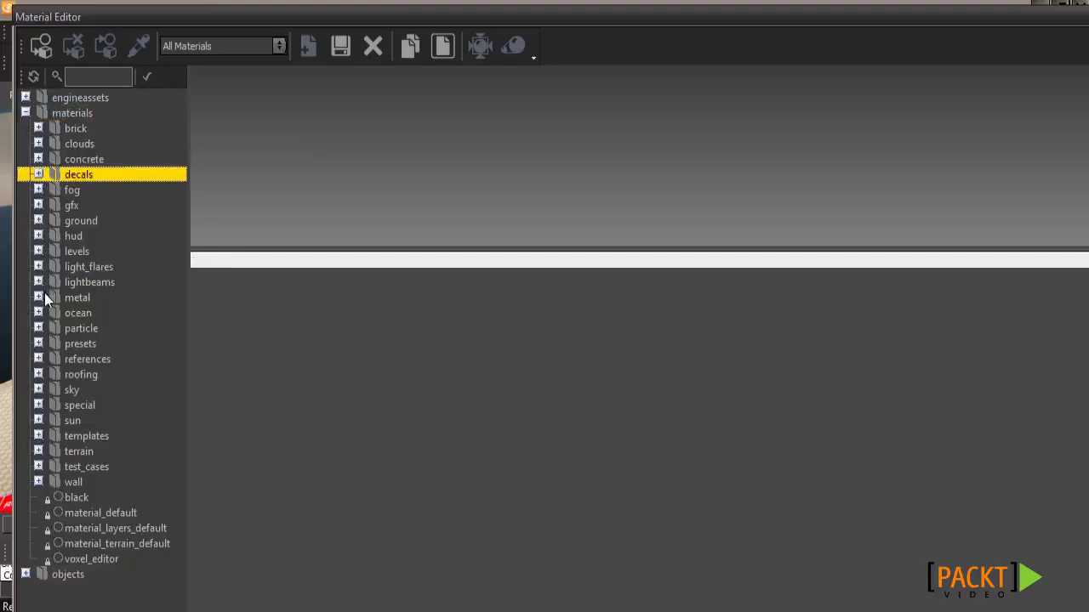
{"action": "double_click", "coordinate": [39, 450]}
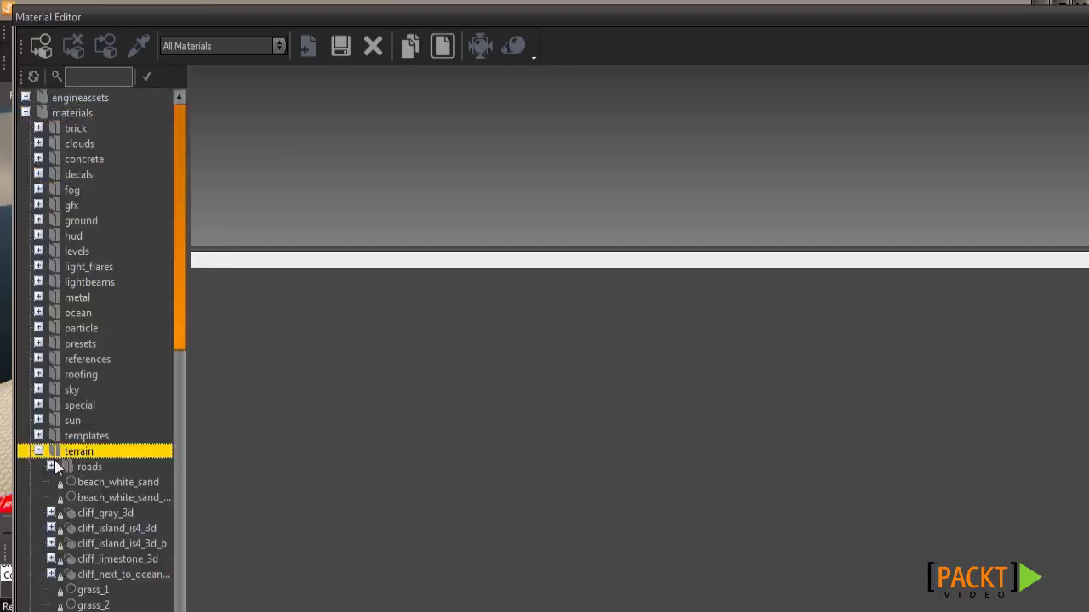
{"action": "double_click", "coordinate": [56, 467]}
{"action": "scroll", "coordinate": [58, 471], "scroll_direction": "down", "scroll_amount": 4}
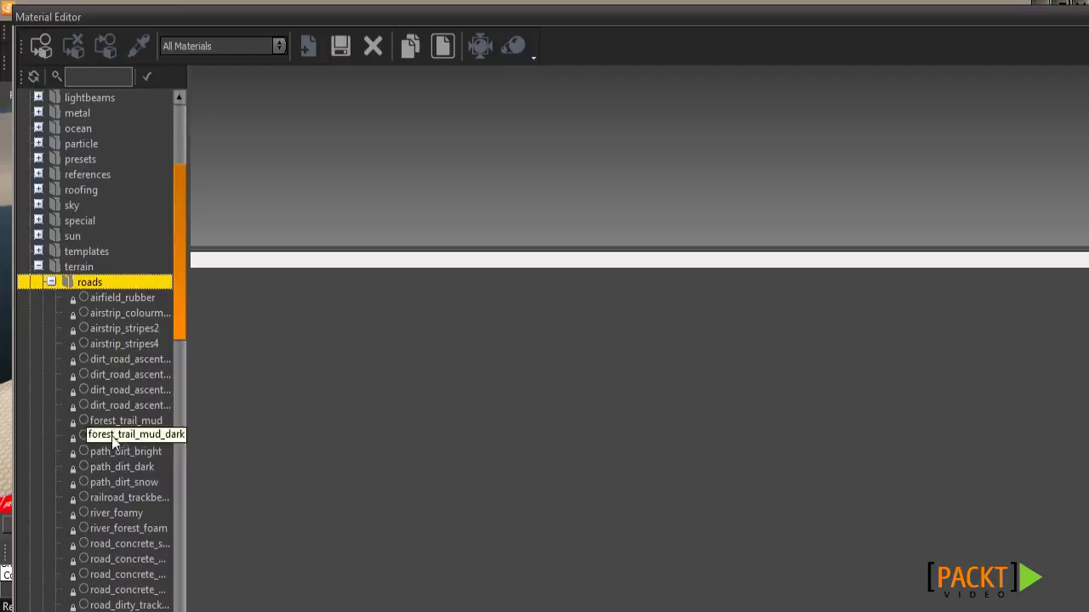
{"action": "left_click", "coordinate": [118, 436]}
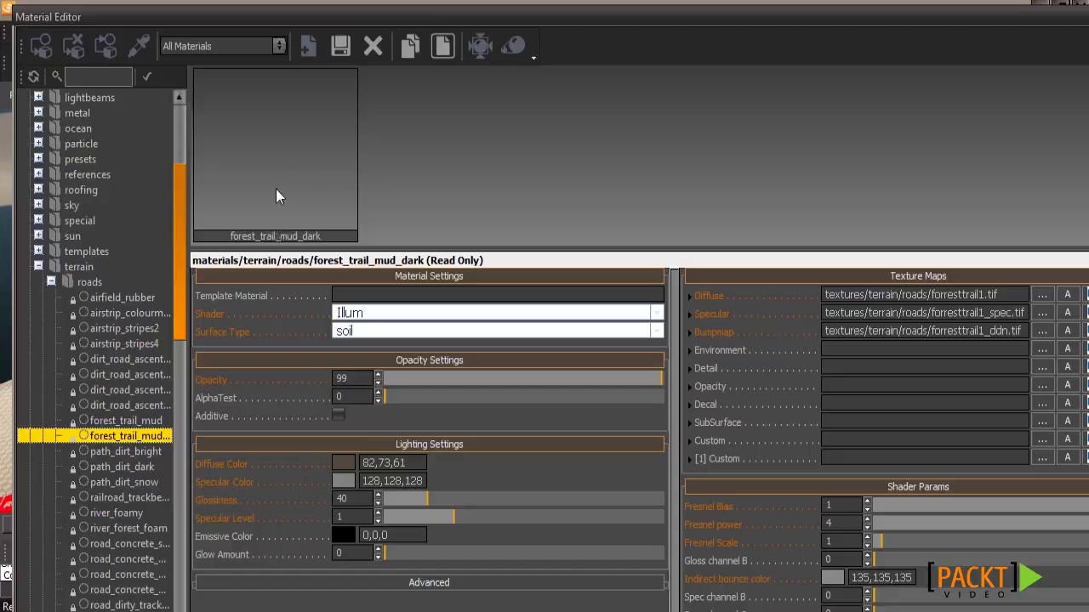
{"action": "left_click", "coordinate": [39, 45]}
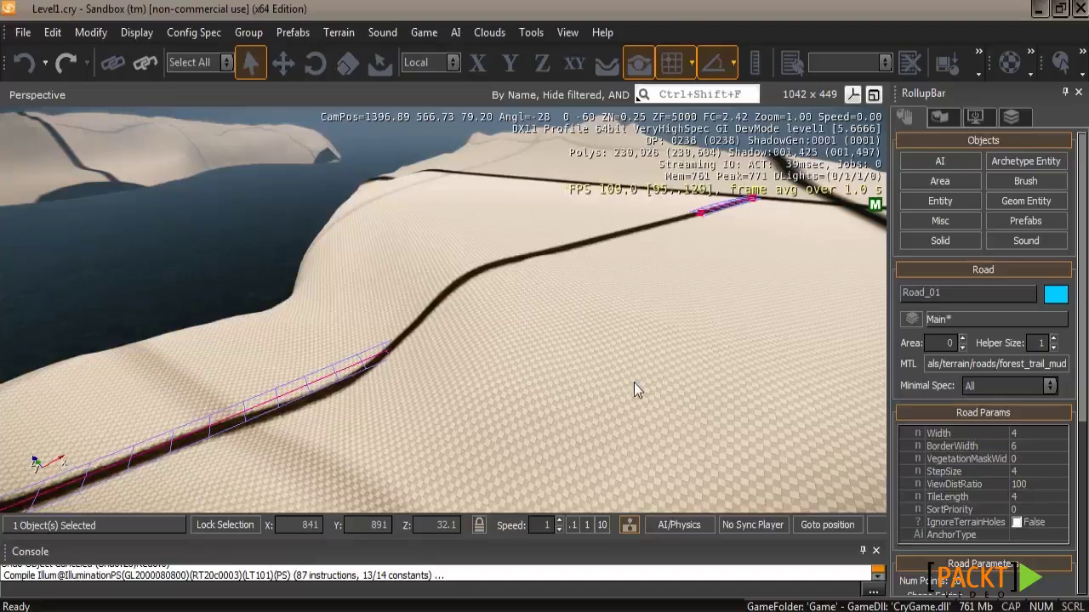
- Check the road surface up close, reselect the road and align the terrain height map to it
{"action": "left_click", "coordinate": [585, 306]}
{"action": "key", "text": "w"}
{"action": "right_click_drag", "start_coordinate": [584, 306], "coordinate": [585, 307]}
{"action": "key", "text": "w"}
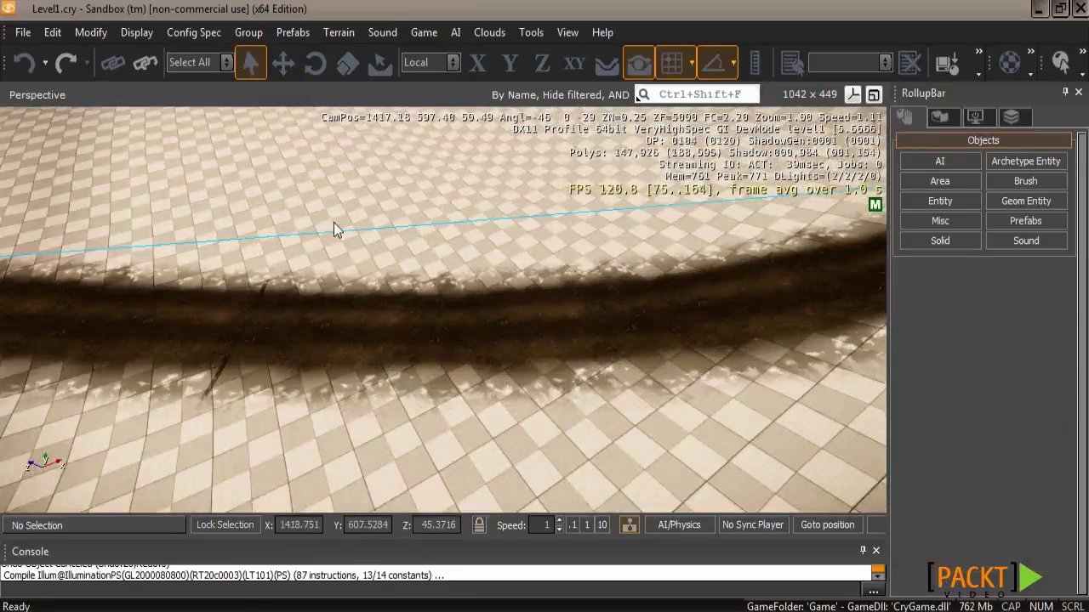
{"action": "key", "text": "s"}
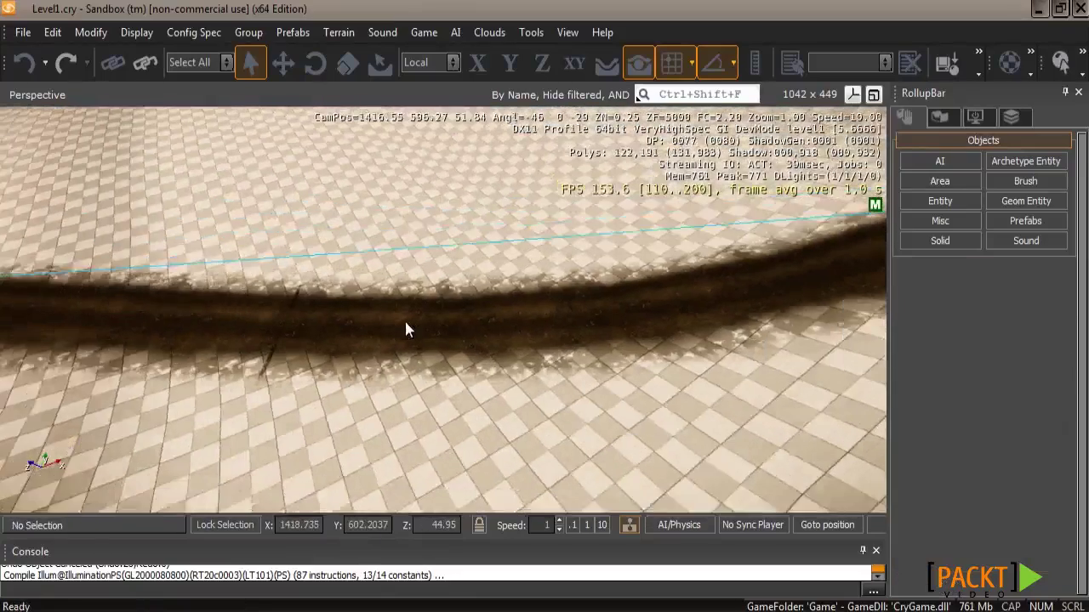
{"action": "left_click_drag", "start_coordinate": [117, 140], "coordinate": [491, 416]}
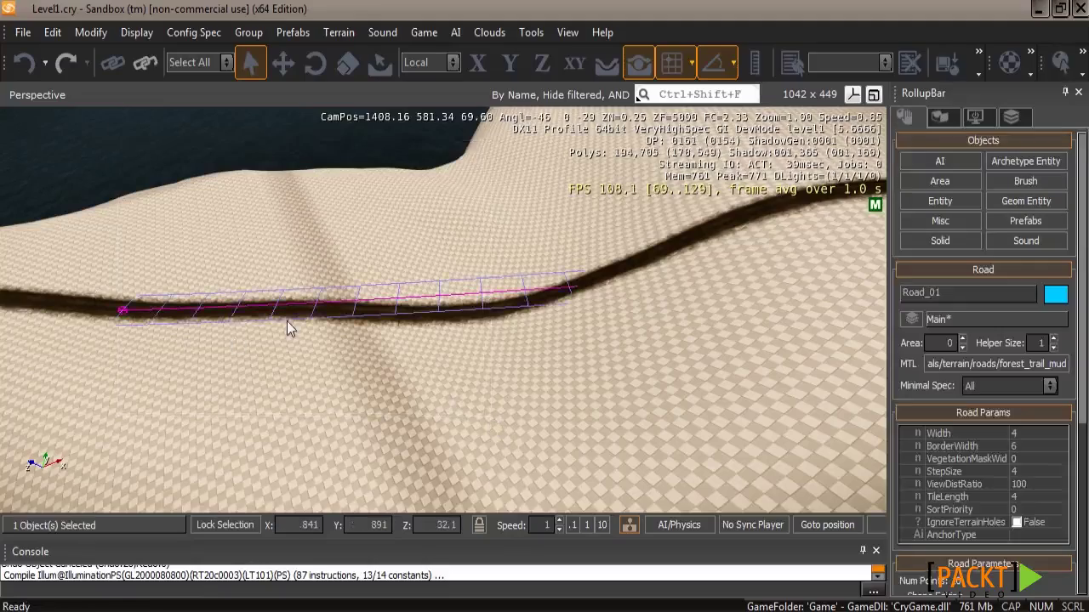
{"action": "right_click_drag", "start_coordinate": [416, 319], "coordinate": [419, 320]}
{"action": "left_click_drag", "start_coordinate": [1083, 398], "coordinate": [1012, 544]}
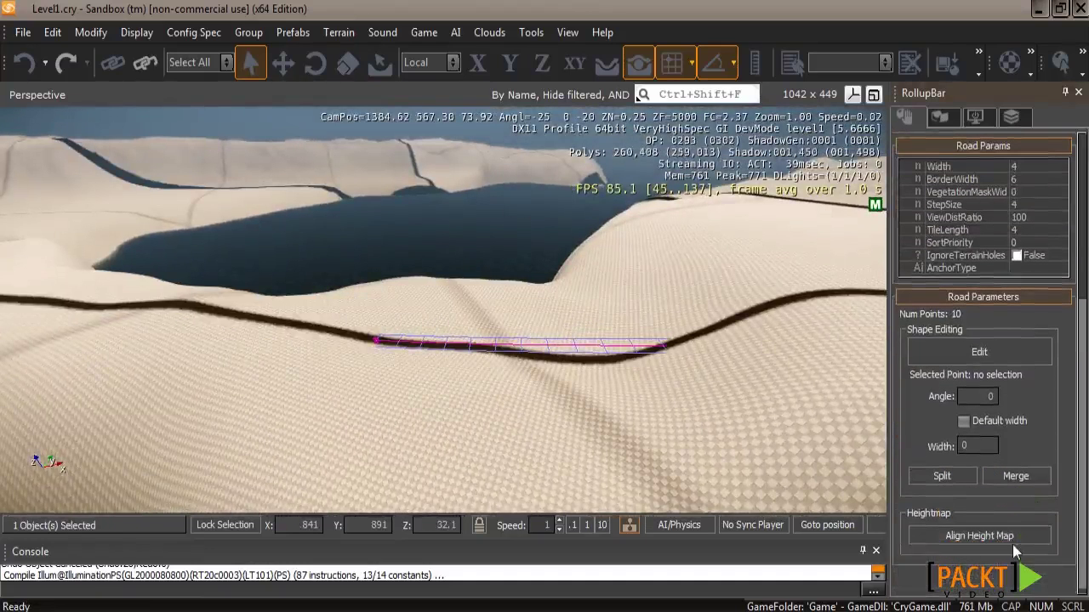
{"action": "left_click", "coordinate": [1004, 541]}
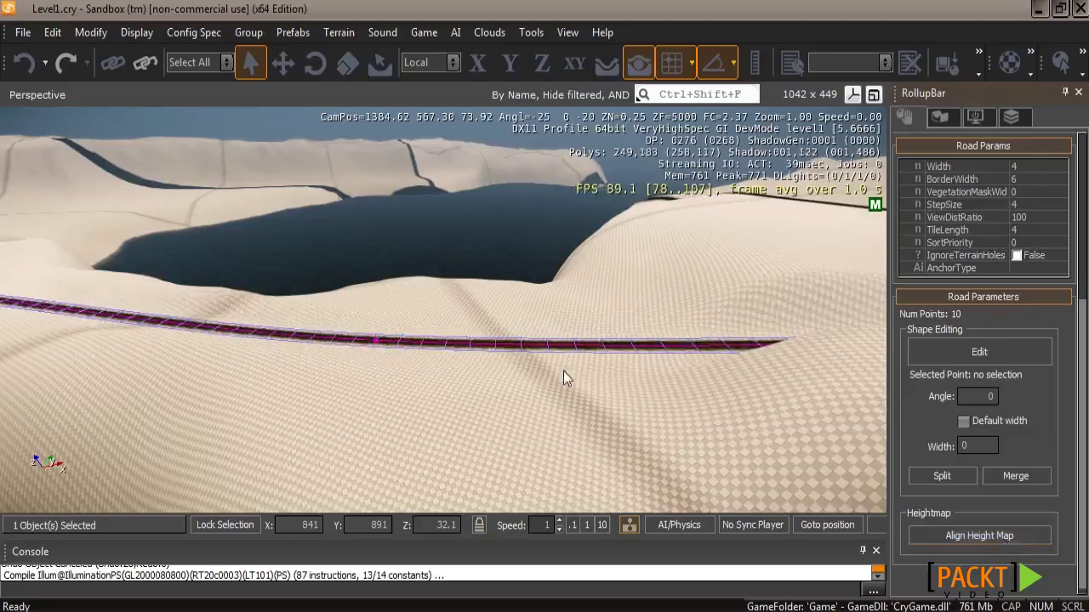
- Examine how the terrain follows the road from the far plateau back toward the inland valley, with the Move tool active
{"action": "key", "text": "w"}
{"action": "mouse_move", "coordinate": [563, 371]}
{"action": "right_mouse_down"}
{"action": "mouse_move", "coordinate": [566, 358]}
{"action": "mouse_move", "coordinate": [557, 365]}
{"action": "right_mouse_up"}
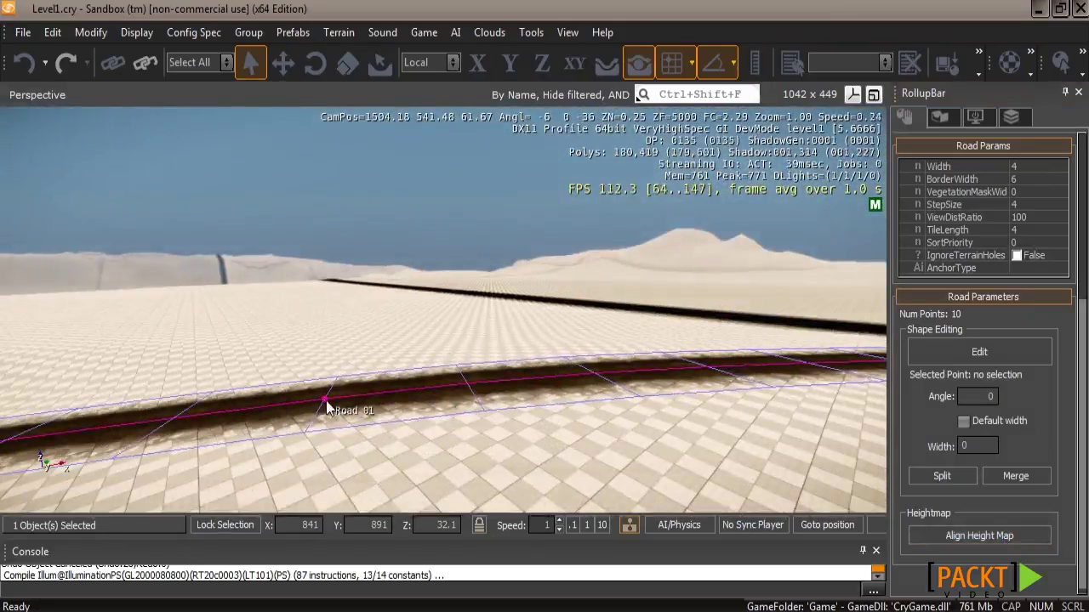
{"action": "left_click", "coordinate": [283, 62]}
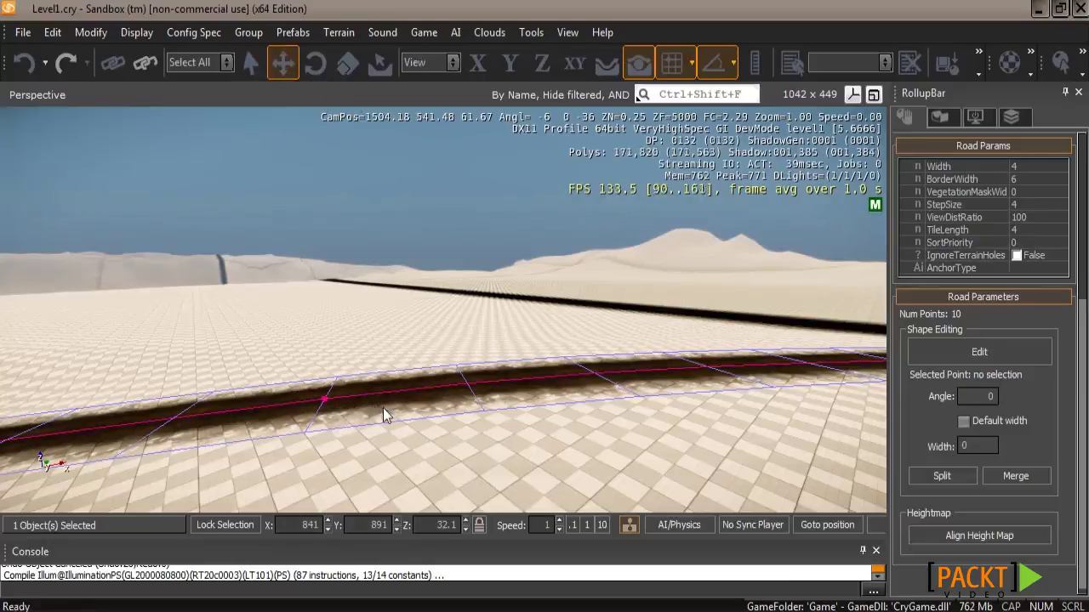
{"action": "right_click_drag", "start_coordinate": [383, 407], "coordinate": [389, 408]}
{"action": "key", "text": "w"}
{"action": "key", "text": "a"}
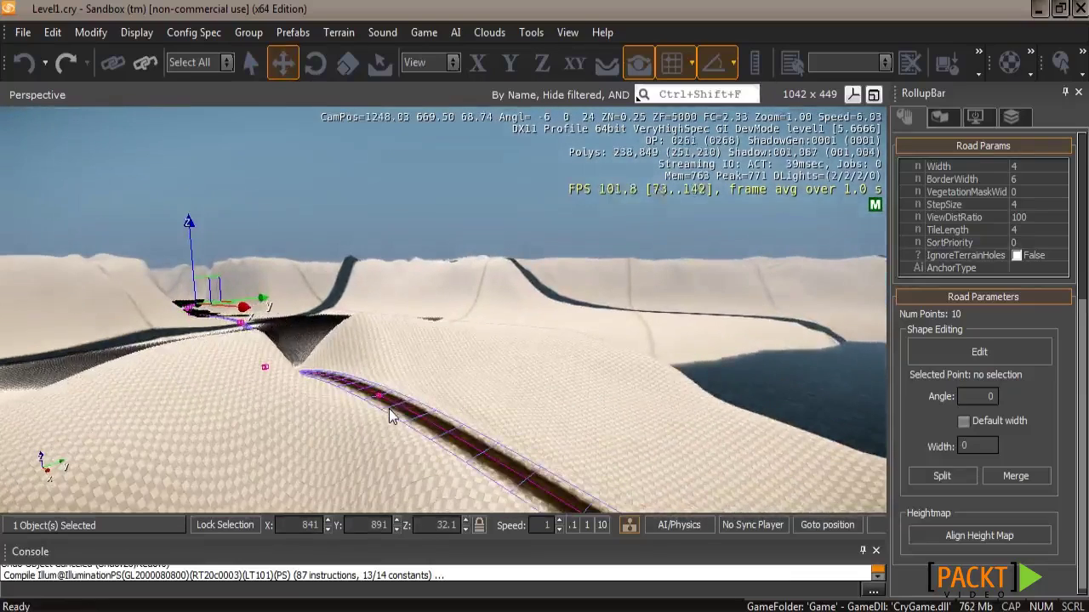
{"action": "key", "text": "w"}
{"action": "key", "text": "a"}
- Set the road's width to 12, viewing its starting section in the valley
{"action": "right_click_drag", "start_coordinate": [480, 319], "coordinate": [481, 325]}
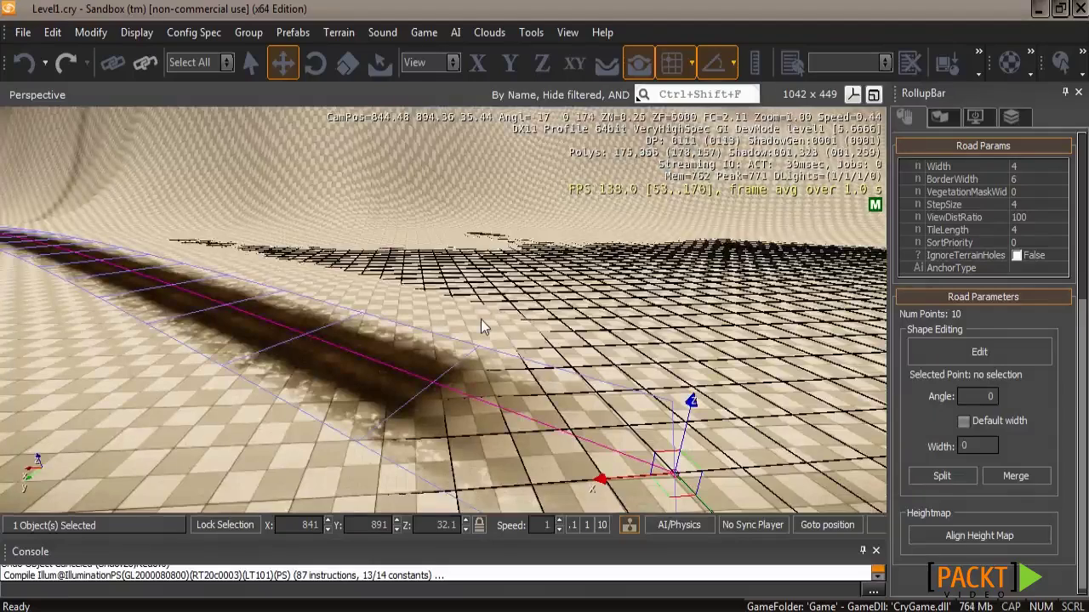
{"action": "right_click_drag", "start_coordinate": [634, 304], "coordinate": [691, 292]}
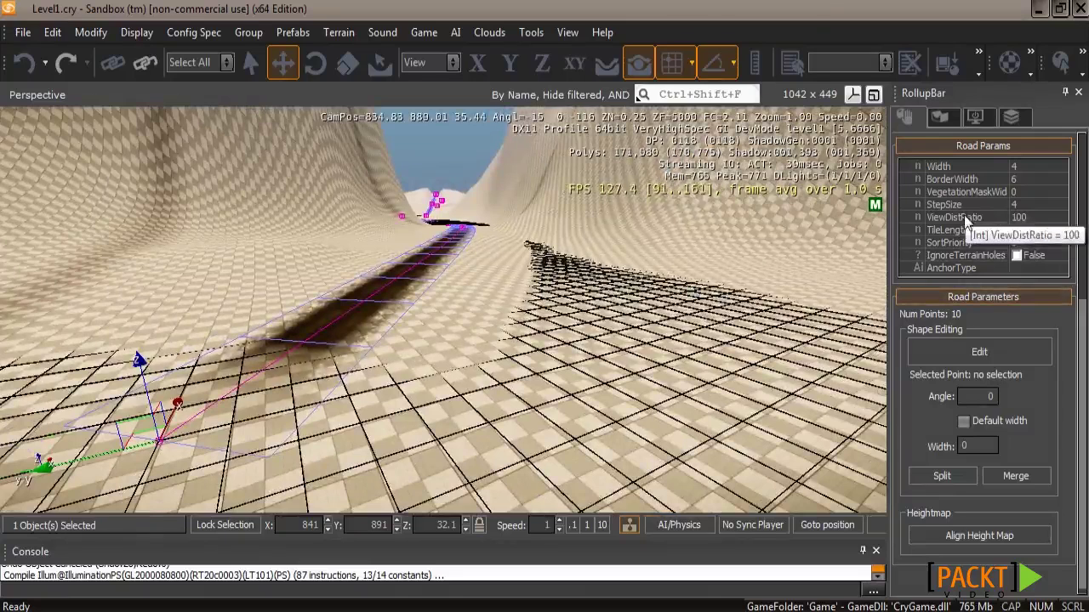
{"action": "left_click", "coordinate": [1005, 171]}
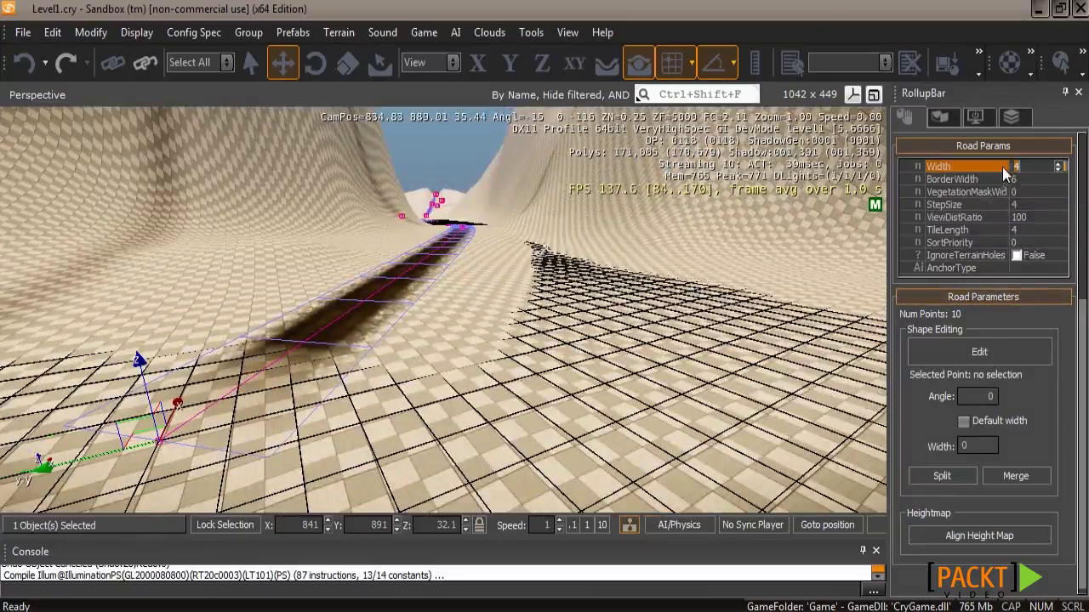
{"action": "left_click_drag", "start_coordinate": [1060, 170], "coordinate": [1061, 130]}
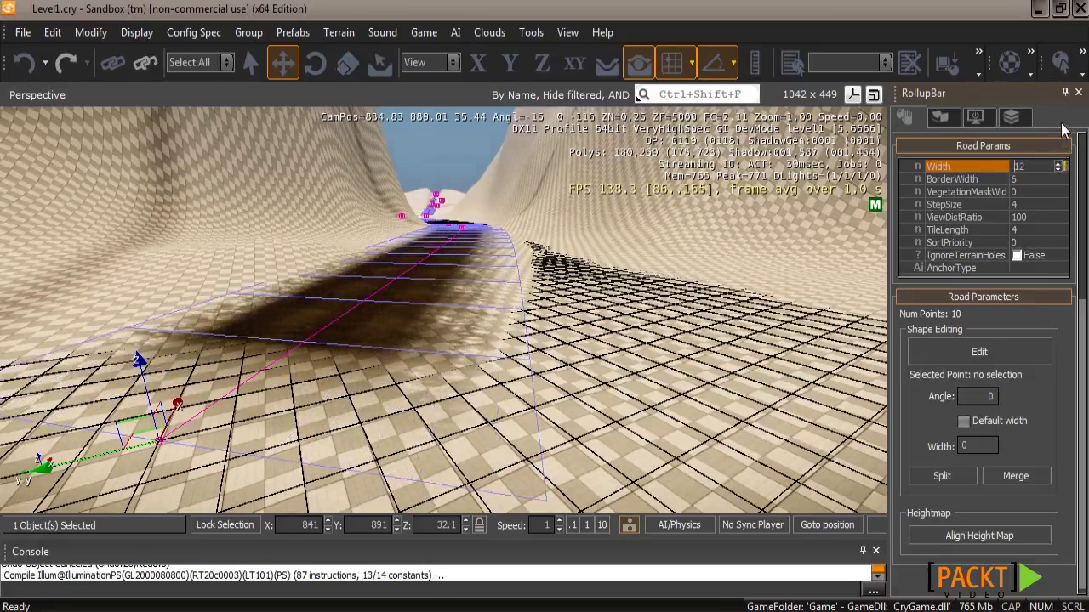
- Examine the widened road along its length, from the valley up through the far ridge and over the surrounding terrain
{"action": "key", "text": "w"}
{"action": "right_click_drag", "start_coordinate": [554, 295], "coordinate": [554, 294]}
{"action": "key", "text": "w"}
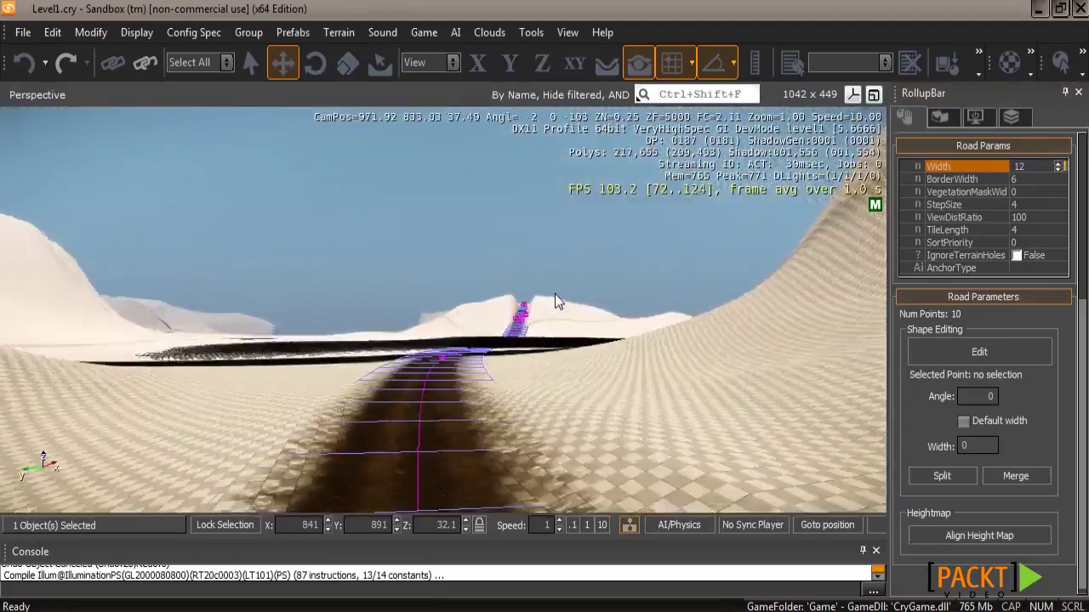
{"action": "key", "text": "w"}
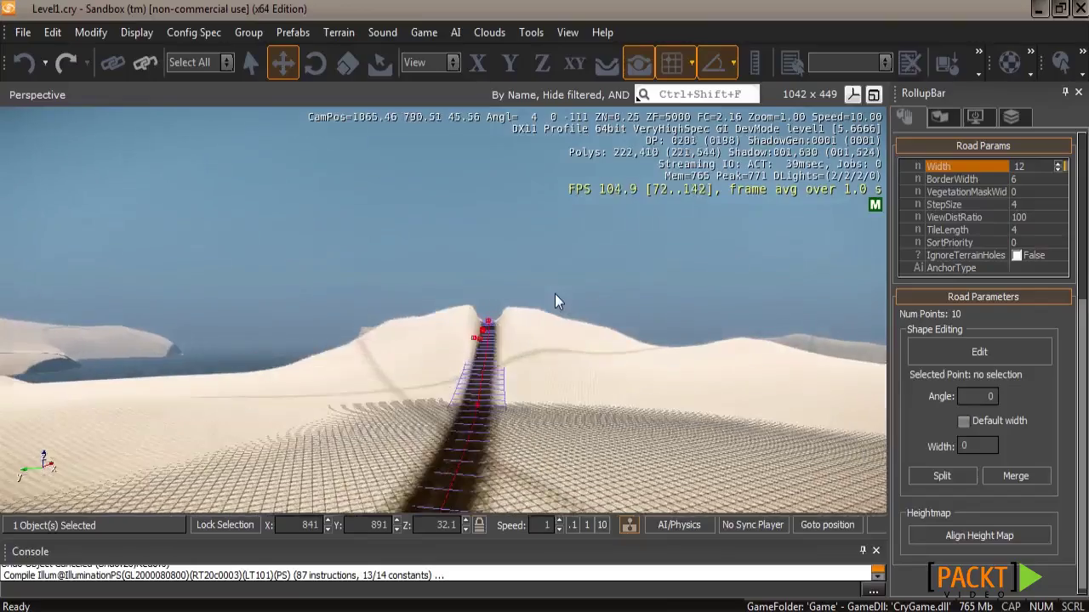
{"action": "key", "text": "w"}
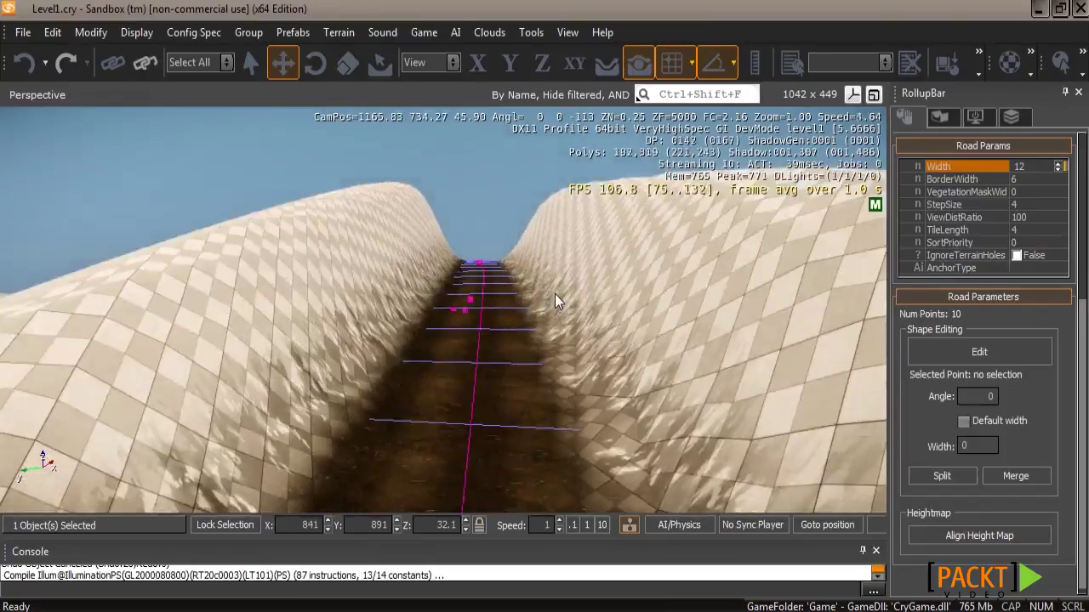
{"action": "right_click_drag", "start_coordinate": [554, 294], "coordinate": [555, 298]}
{"action": "key", "text": "s"}
{"action": "key", "text": "d"}
{"action": "key", "text": "w"}
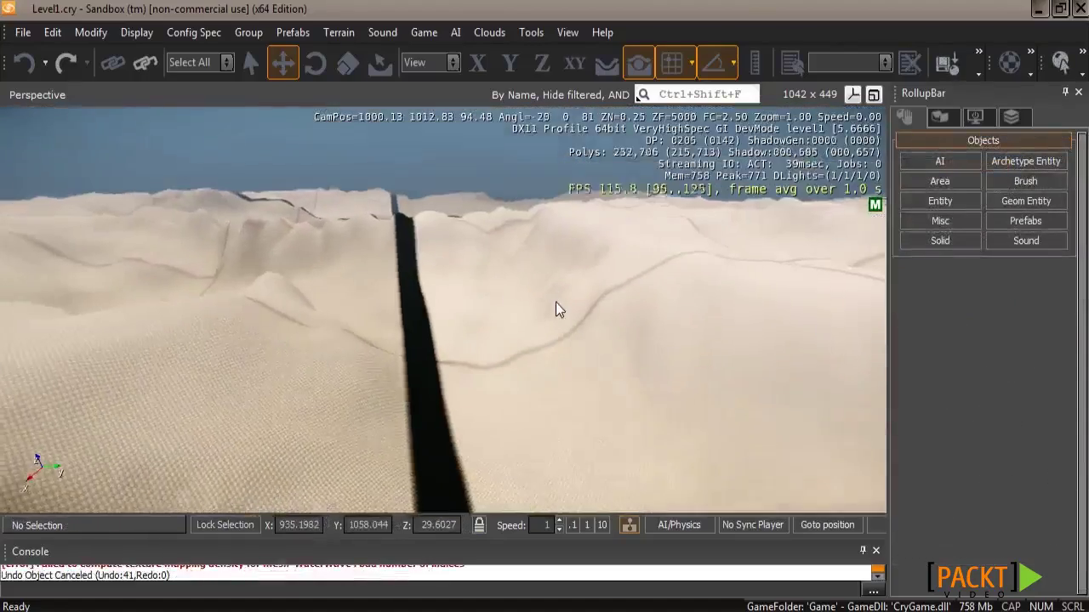
- Start a WaterVolume area in the basin crossed by the road, placing its first outline points beside the road from about X 916, Y 1012
{"action": "key", "text": "a"}
{"action": "right_click_drag", "start_coordinate": [555, 302], "coordinate": [556, 302]}
{"action": "key", "text": "s"}
{"action": "key", "text": "w"}
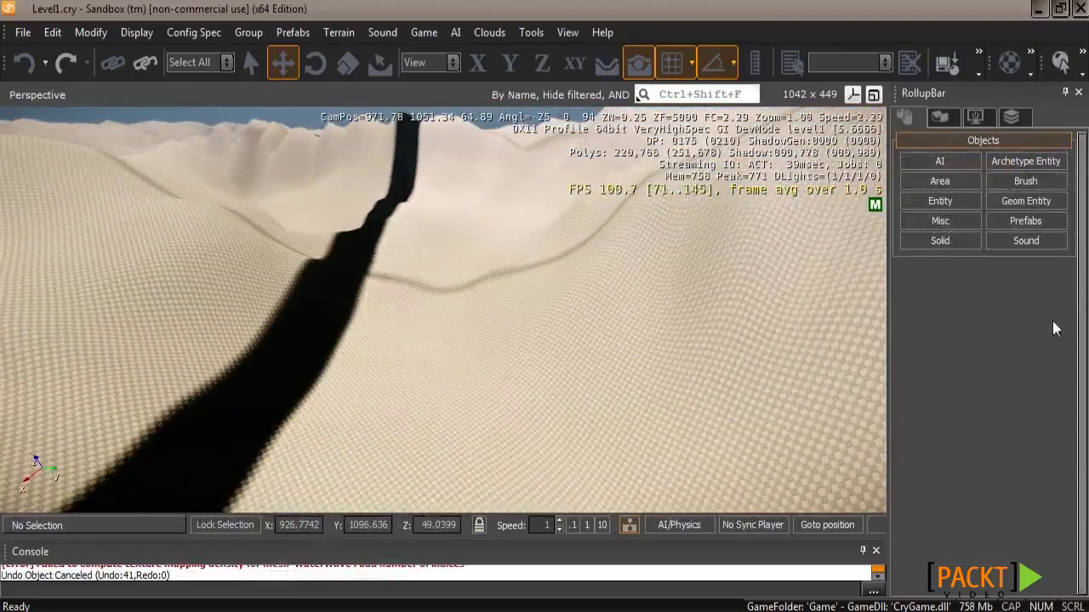
{"action": "left_click", "coordinate": [956, 220]}
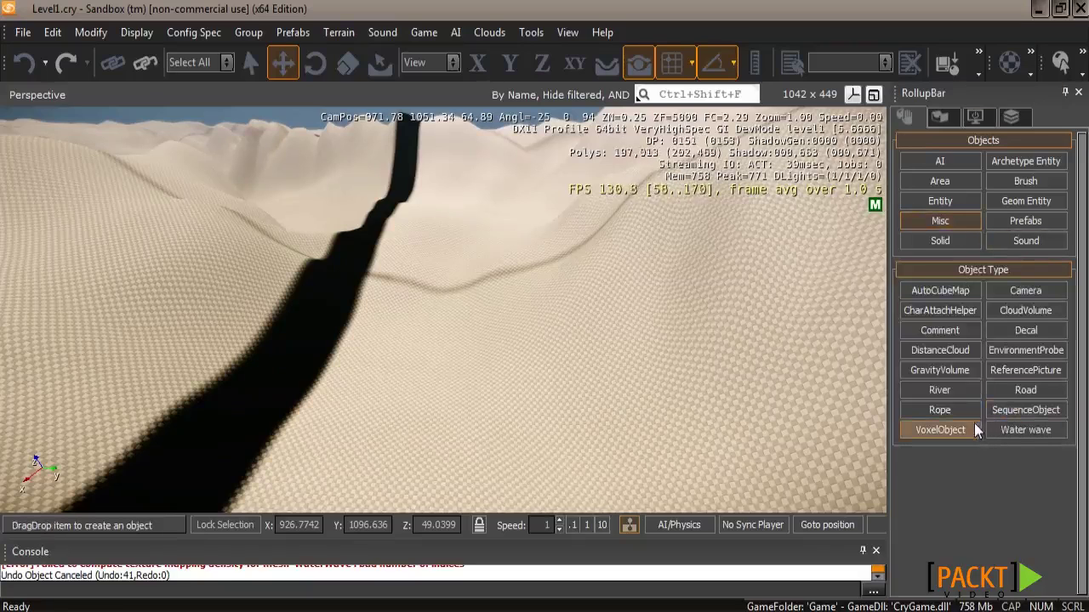
{"action": "left_click", "coordinate": [940, 182]}
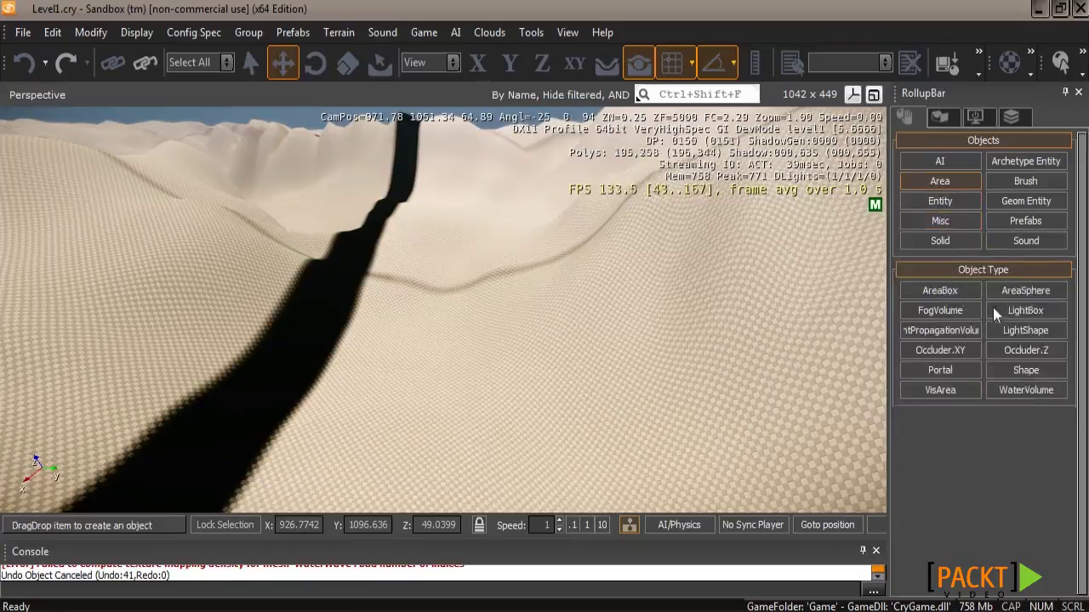
{"action": "left_click", "coordinate": [1028, 396]}
{"action": "right_click_drag", "start_coordinate": [492, 326], "coordinate": [493, 322]}
{"action": "key", "text": "a"}
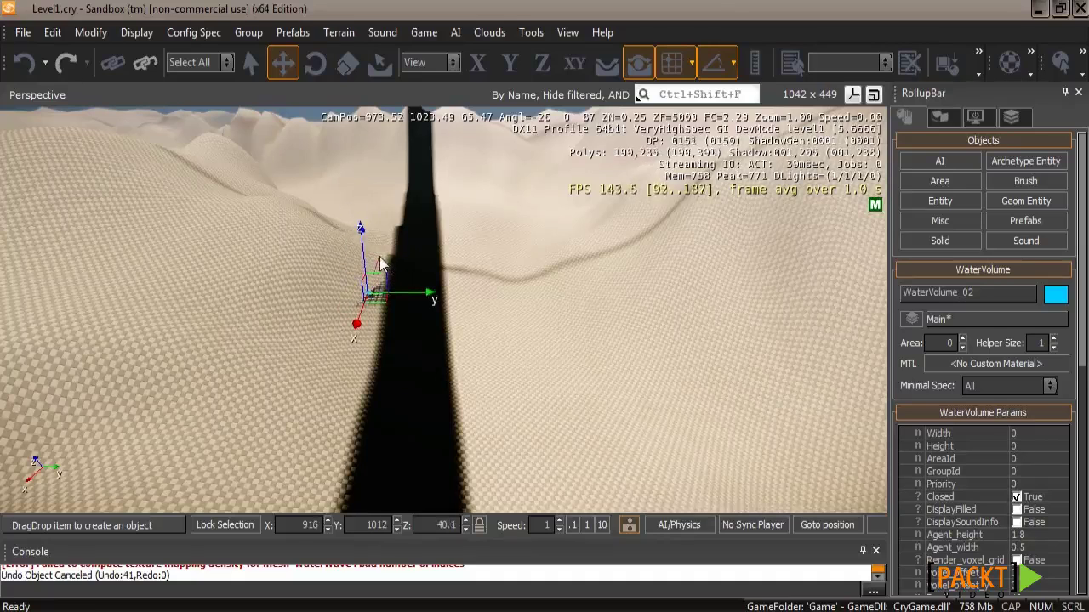
{"action": "left_click", "coordinate": [379, 262]}
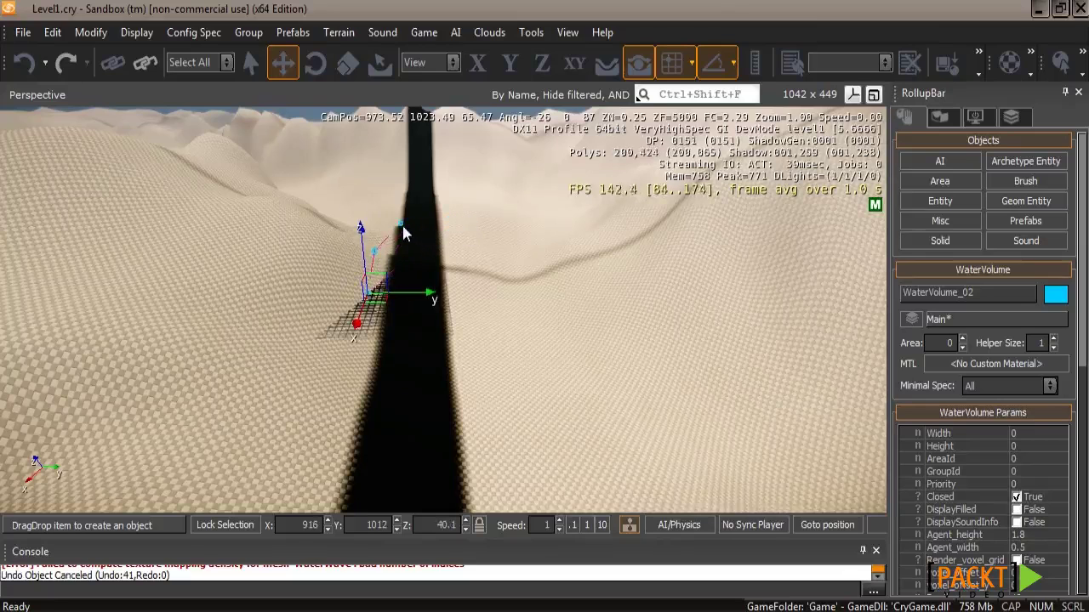
{"action": "left_click", "coordinate": [401, 224]}
- Extend the water volume outline across the road and along the basin's far bank
{"action": "double_click", "coordinate": [420, 226]}
{"action": "left_click", "coordinate": [474, 223]}
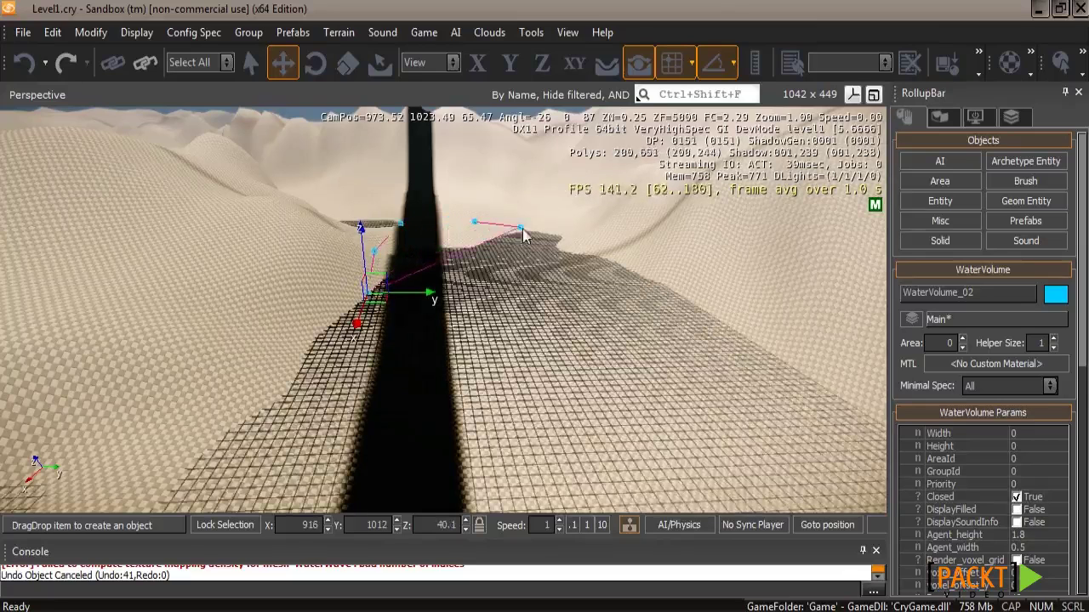
{"action": "left_click", "coordinate": [517, 211]}
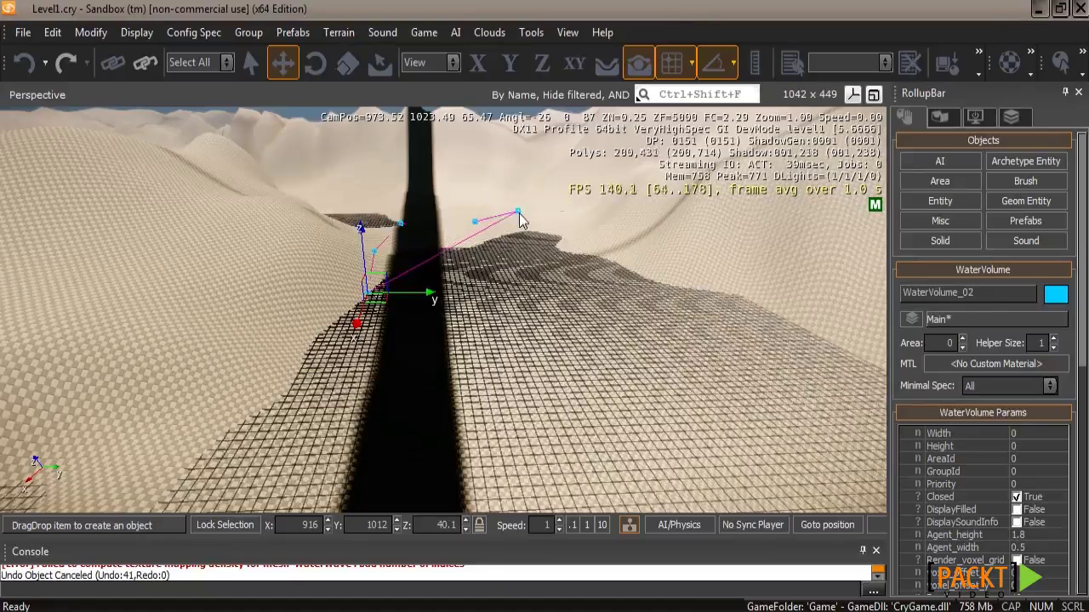
{"action": "left_click", "coordinate": [593, 214]}
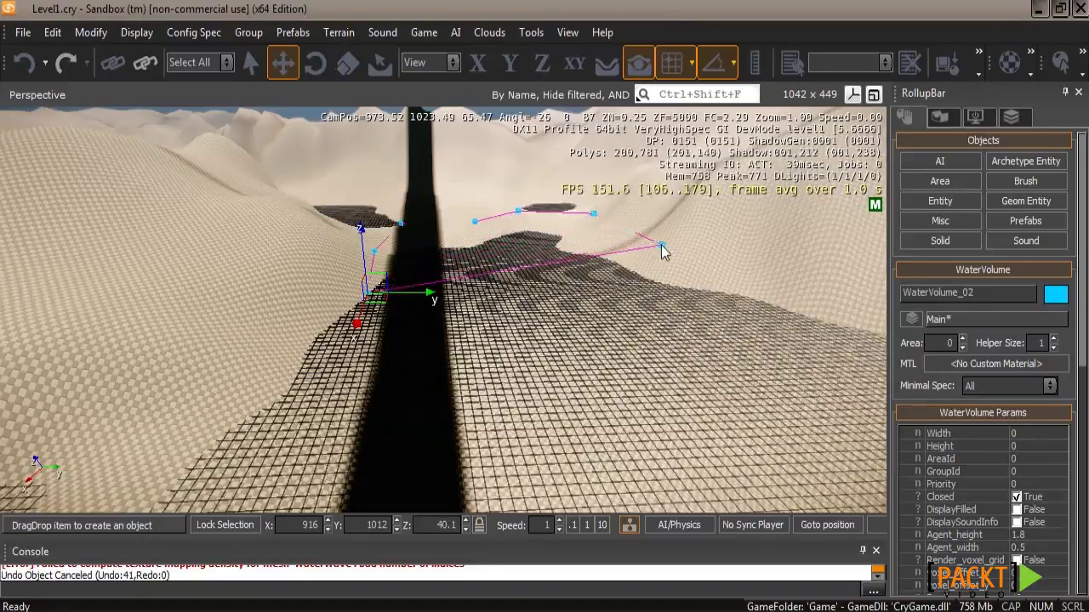
{"action": "left_click", "coordinate": [675, 238]}
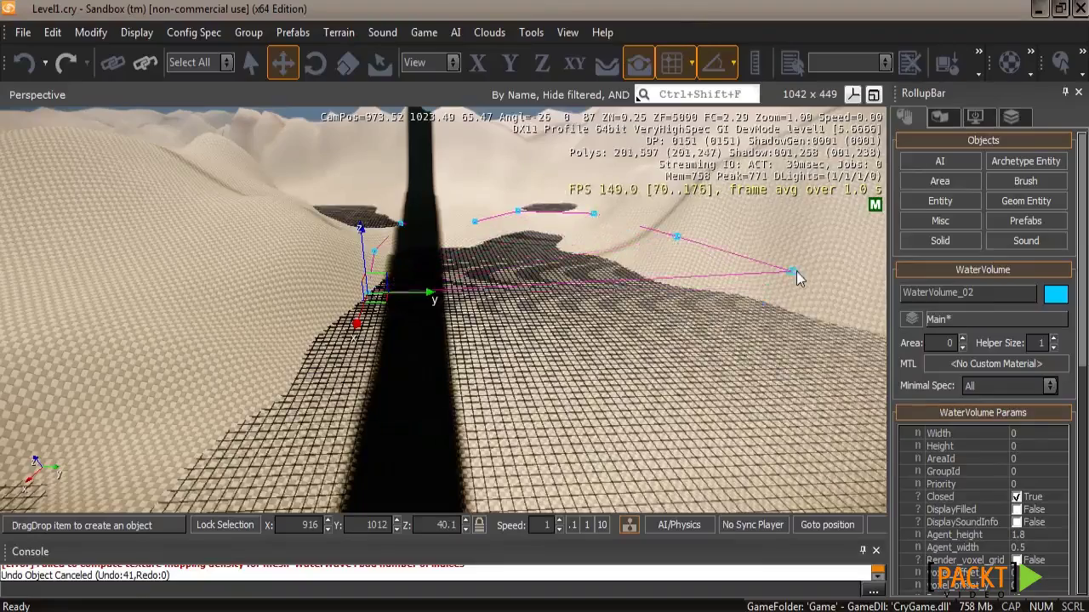
- Continue the water volume outline past the rounded hill and around the narrow inlet behind it
{"action": "right_click_drag", "start_coordinate": [795, 277], "coordinate": [781, 306]}
{"action": "left_click", "coordinate": [706, 282]}
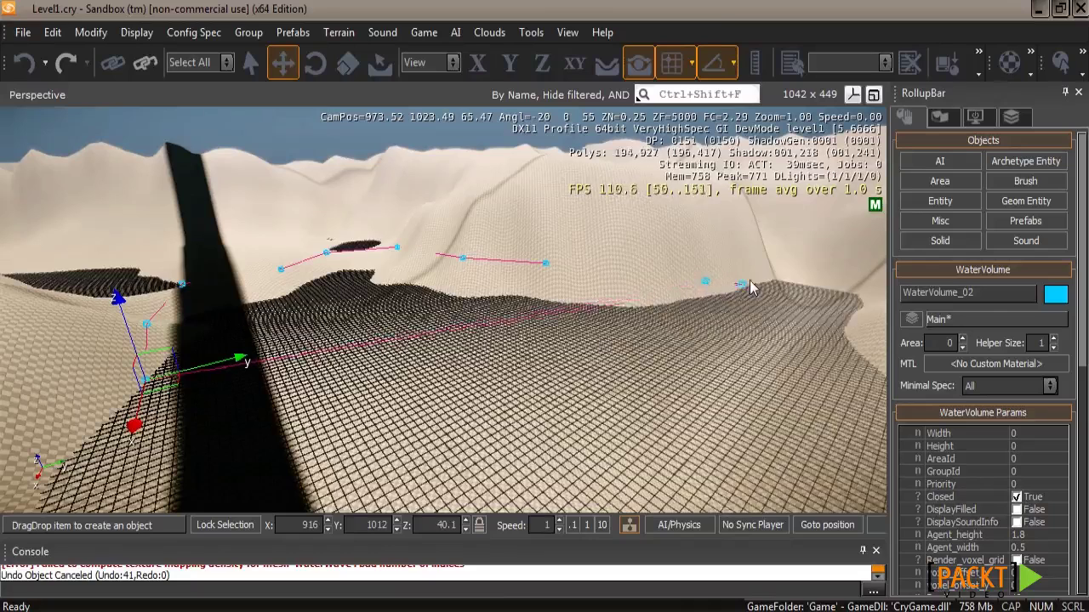
{"action": "left_click", "coordinate": [761, 262]}
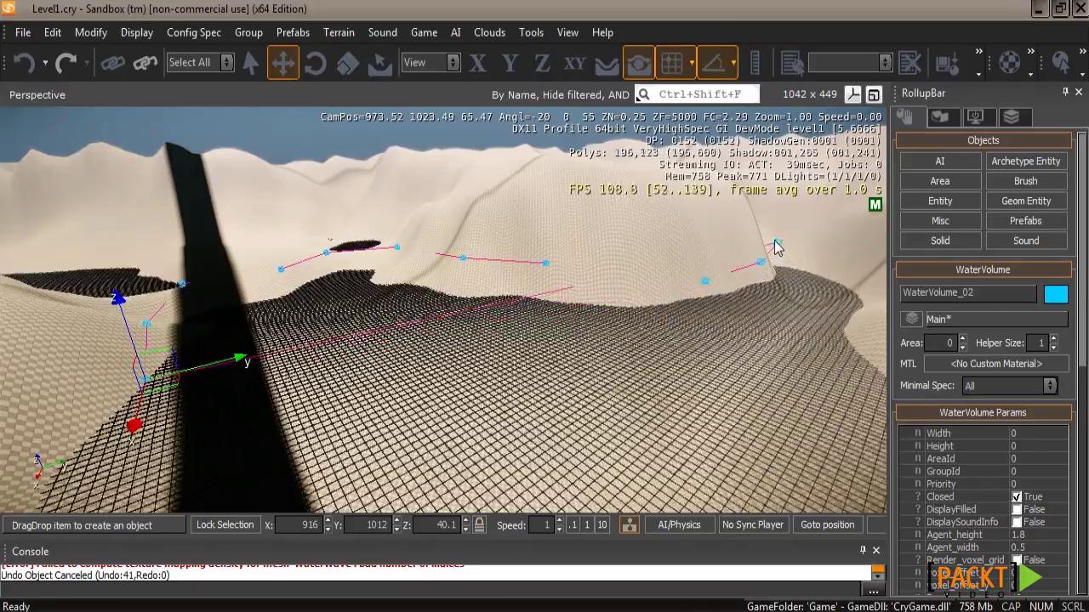
{"action": "left_click", "coordinate": [772, 240]}
{"action": "left_click", "coordinate": [852, 254]}
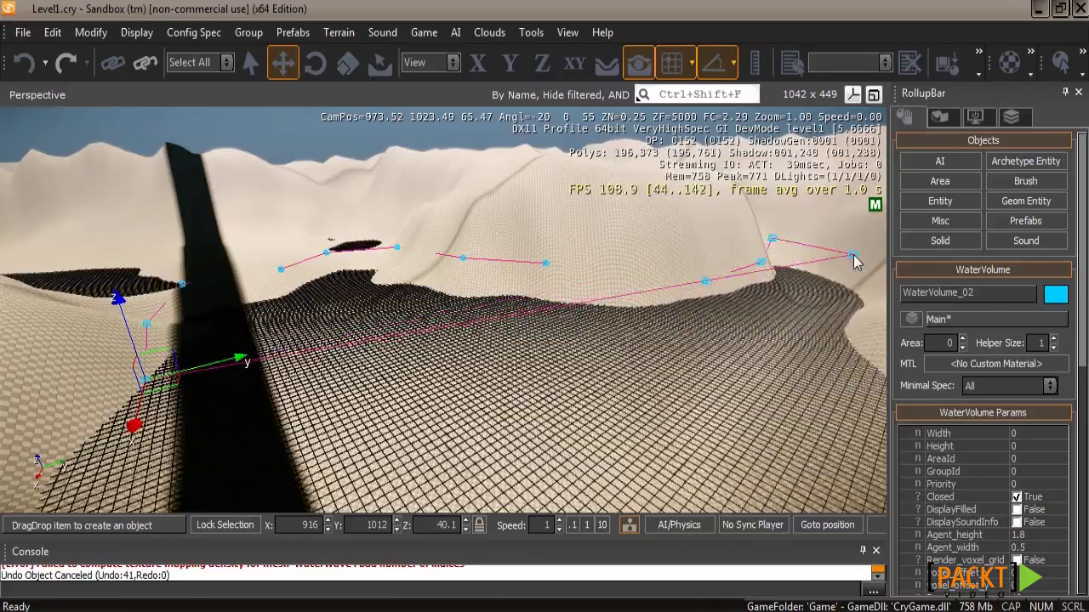
{"action": "right_click_drag", "start_coordinate": [821, 302], "coordinate": [822, 297]}
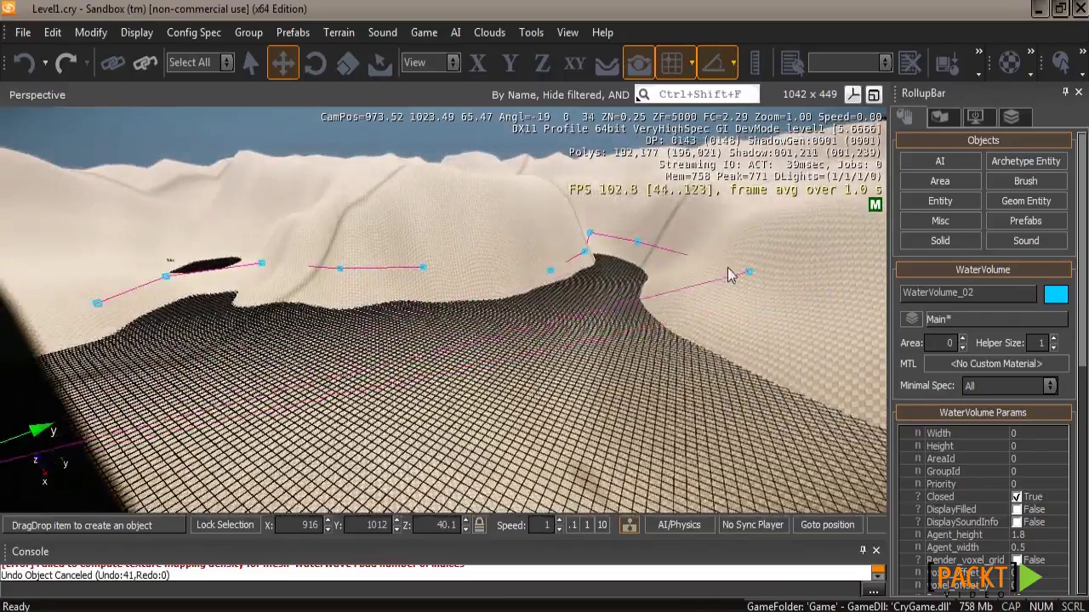
{"action": "left_click", "coordinate": [685, 242]}
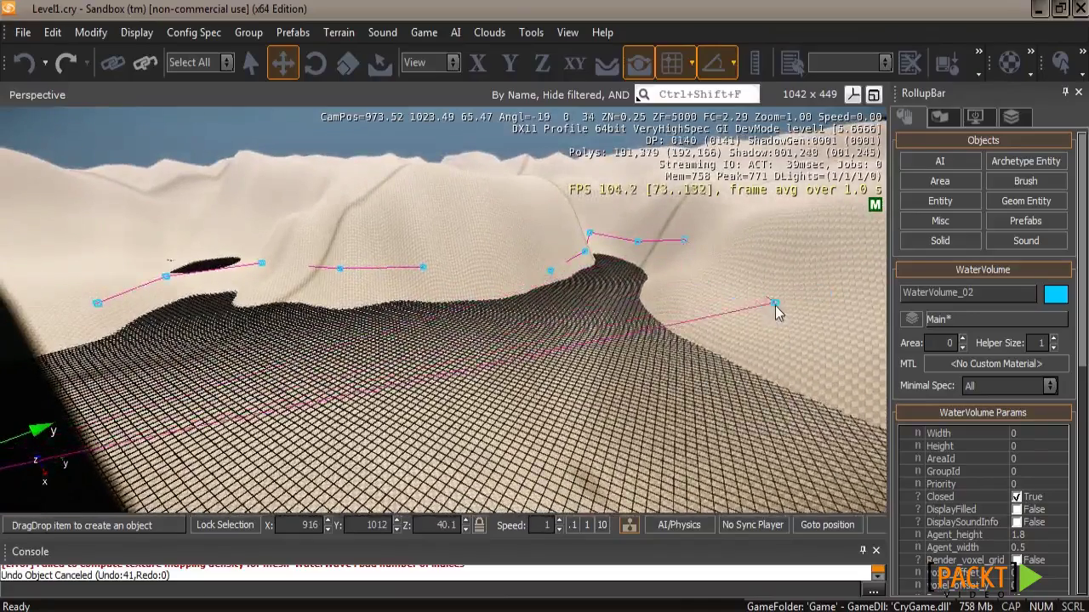
- Carry the water volume outline along the opposite bank and over the road onto the slope beyond
{"action": "right_click_drag", "start_coordinate": [755, 306], "coordinate": [729, 309]}
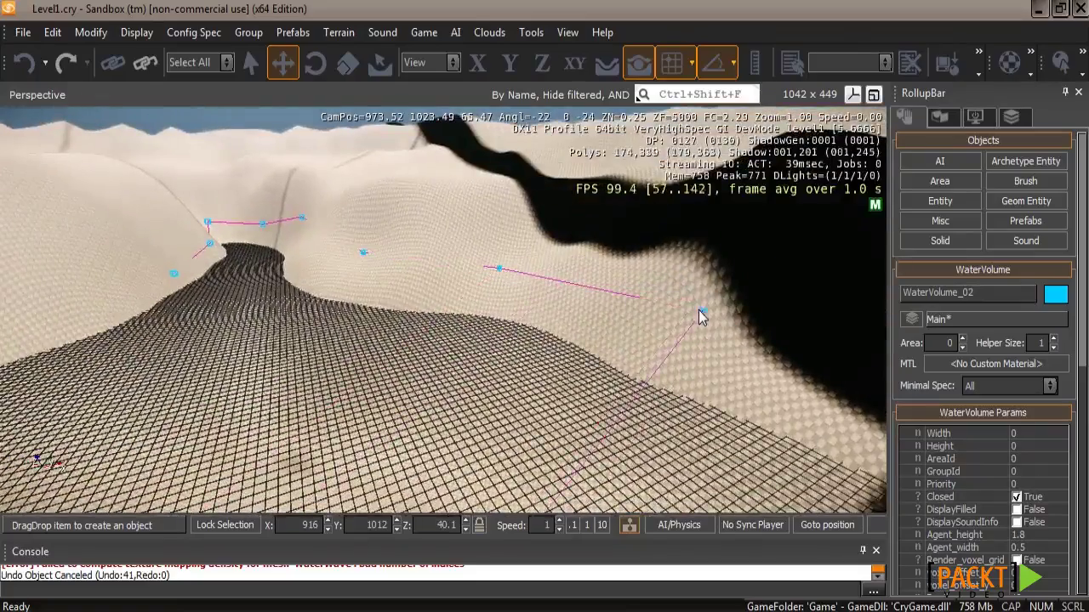
{"action": "left_click", "coordinate": [704, 310]}
{"action": "mouse_move", "coordinate": [662, 332]}
{"action": "right_mouse_down"}
{"action": "mouse_move", "coordinate": [670, 336]}
{"action": "mouse_move", "coordinate": [658, 335]}
{"action": "right_mouse_up"}
{"action": "left_click", "coordinate": [460, 264]}
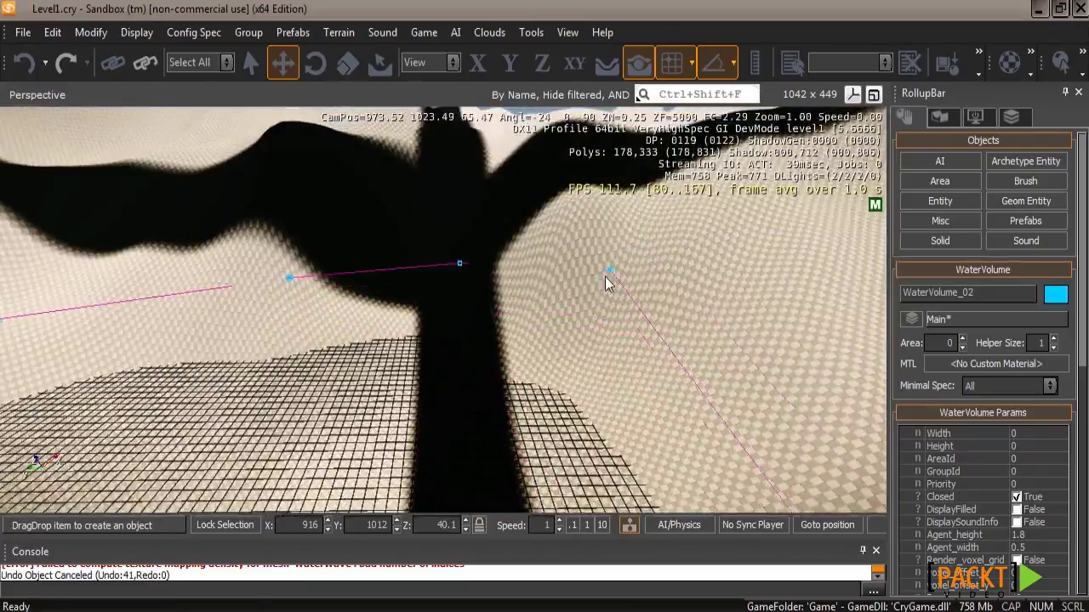
{"action": "right_click_drag", "start_coordinate": [595, 287], "coordinate": [487, 359]}
{"action": "left_click", "coordinate": [516, 350]}
- Trace the water volume outline around the smaller side hollow and finish the shape near its starting point
{"action": "right_click_drag", "start_coordinate": [554, 387], "coordinate": [577, 408]}
{"action": "left_click", "coordinate": [582, 403]}
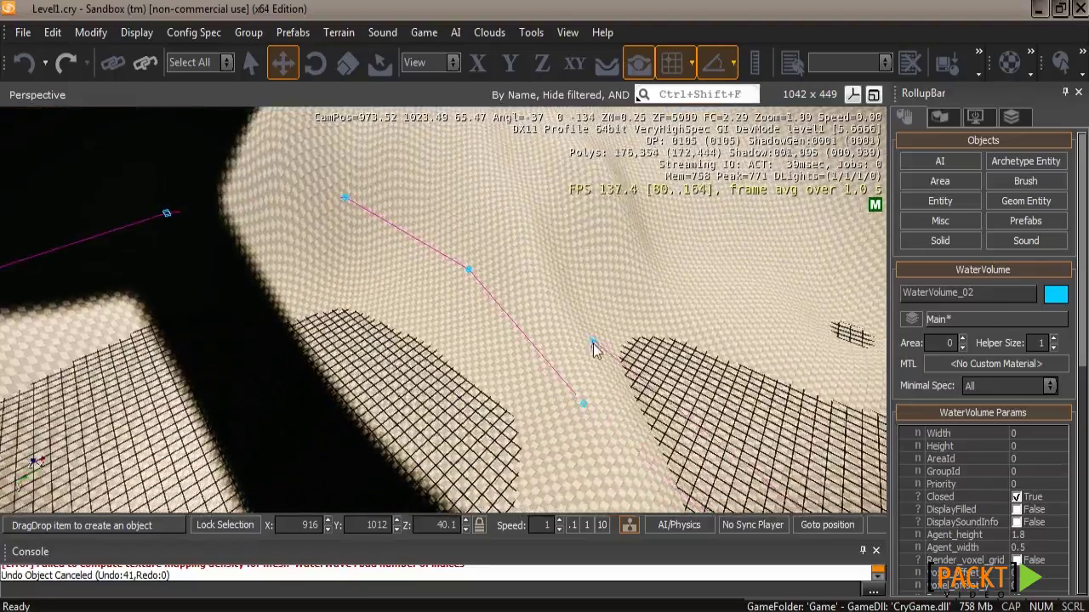
{"action": "left_click", "coordinate": [591, 273]}
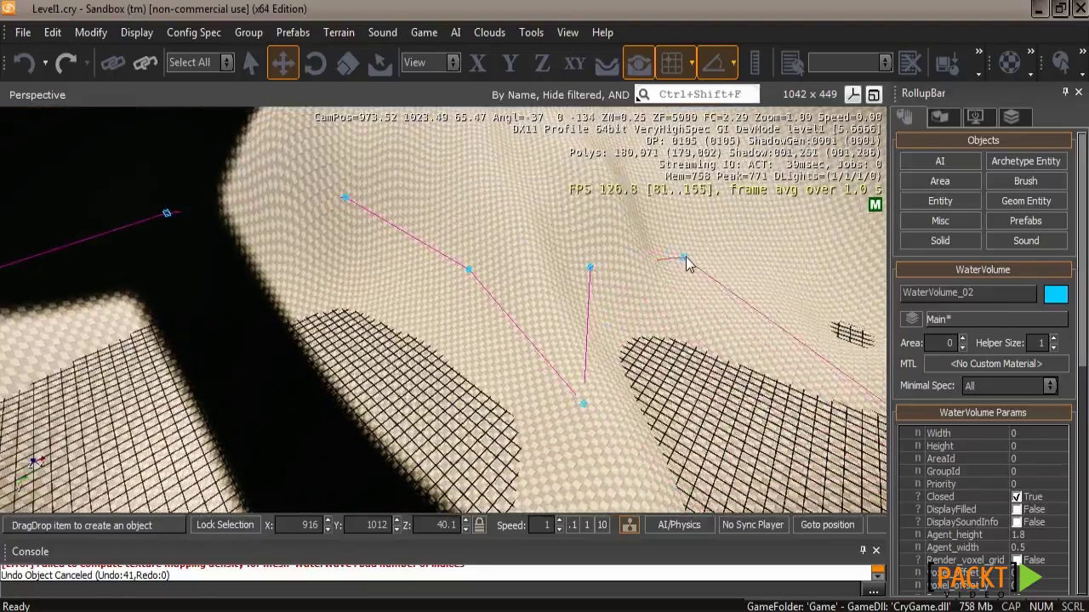
{"action": "right_click_drag", "start_coordinate": [733, 279], "coordinate": [733, 278]}
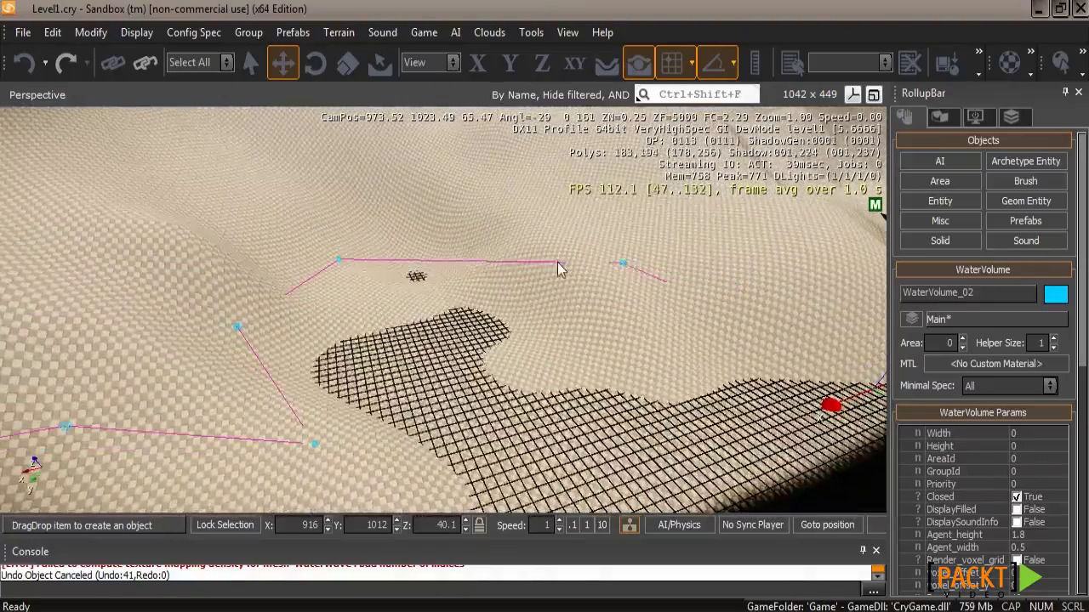
{"action": "left_click", "coordinate": [516, 250]}
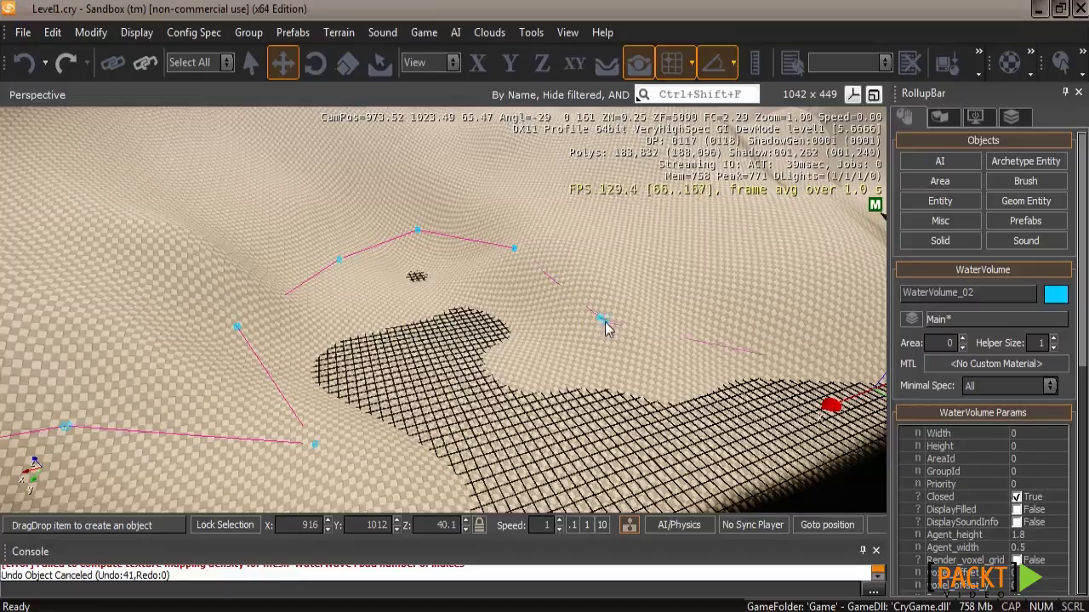
{"action": "left_click", "coordinate": [604, 325]}
{"action": "right_click_drag", "start_coordinate": [606, 330], "coordinate": [644, 340]}
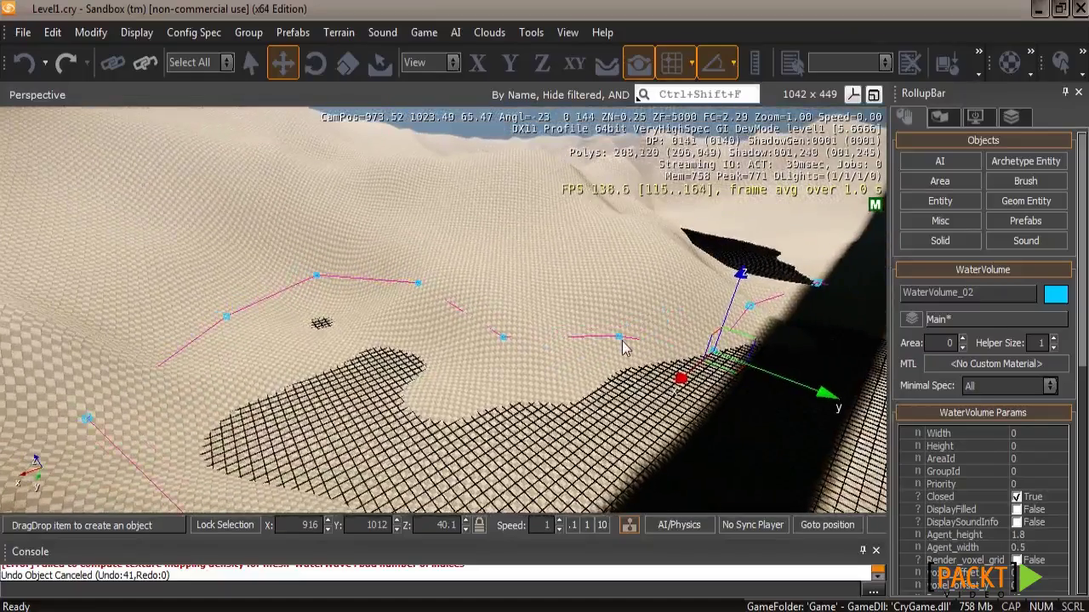
{"action": "double_click", "coordinate": [623, 342]}
- Assign the material materials/ocean/lake1 to the selected water volume in the Material Editor
{"action": "right_click_drag", "start_coordinate": [634, 355], "coordinate": [625, 389]}
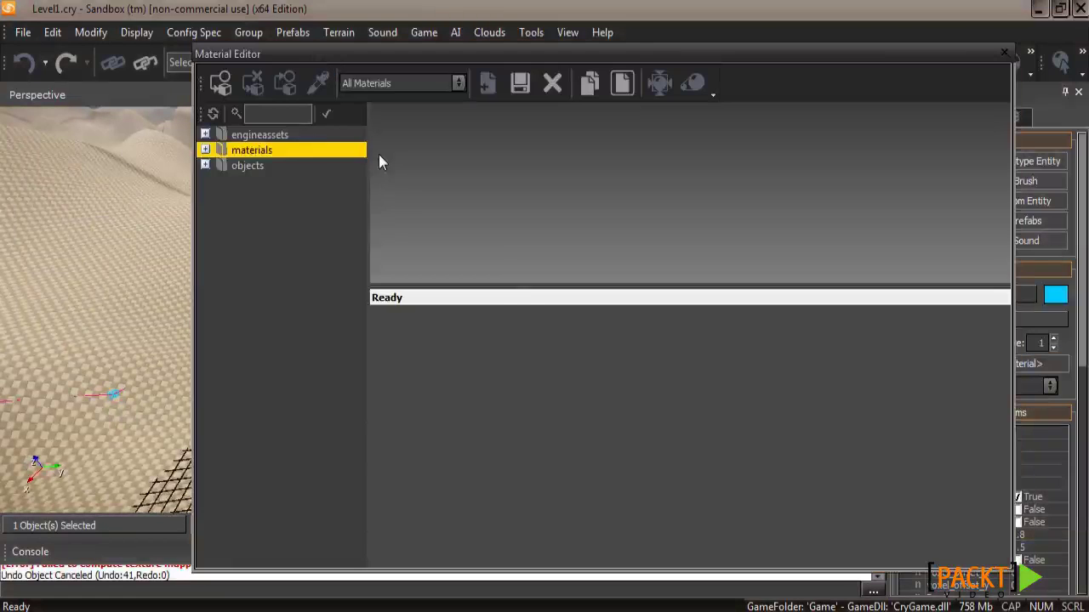
{"action": "left_click", "coordinate": [205, 150]}
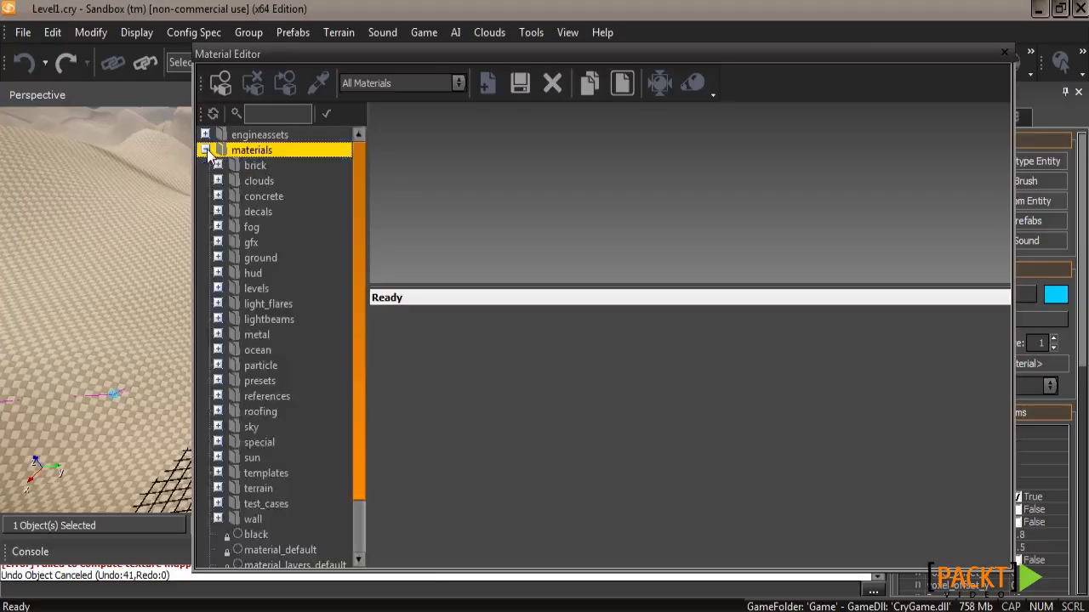
{"action": "left_click", "coordinate": [217, 349]}
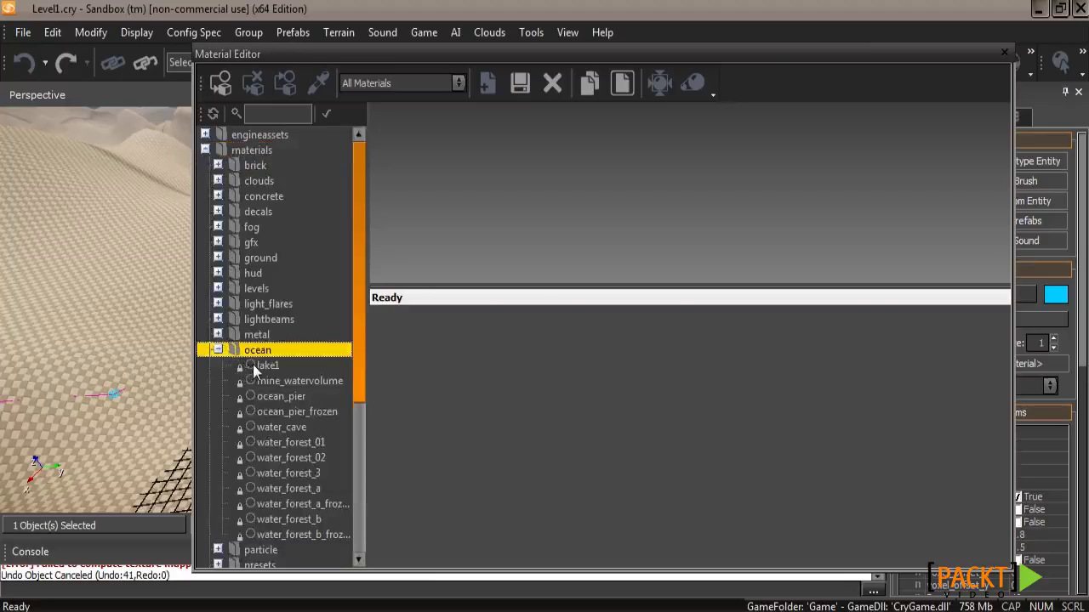
{"action": "left_click", "coordinate": [257, 364]}
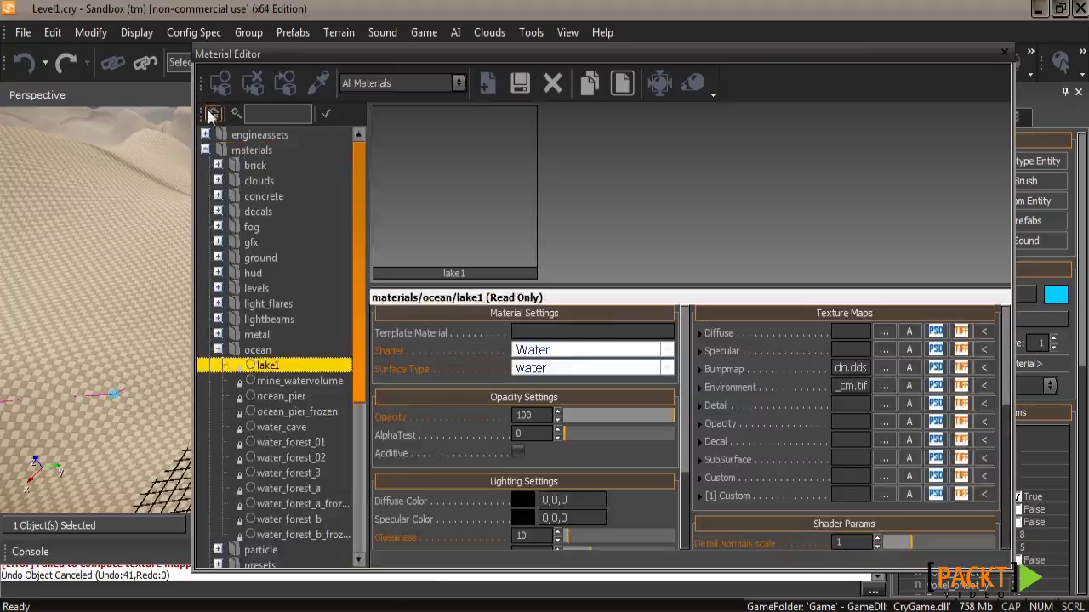
{"action": "left_click", "coordinate": [219, 85]}
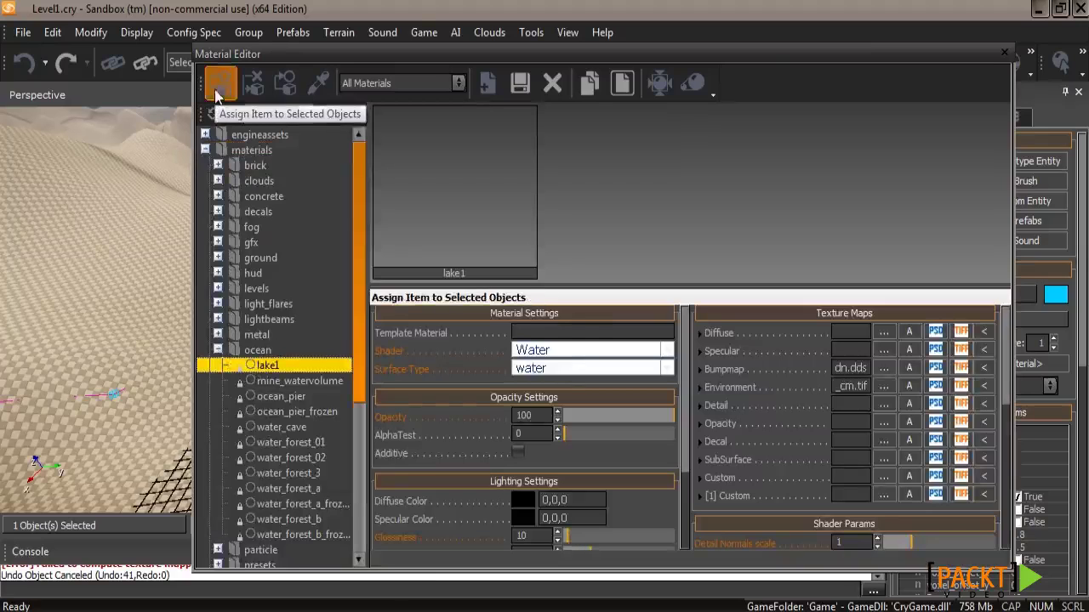
{"action": "left_click_drag", "start_coordinate": [271, 52], "coordinate": [1088, 59]}
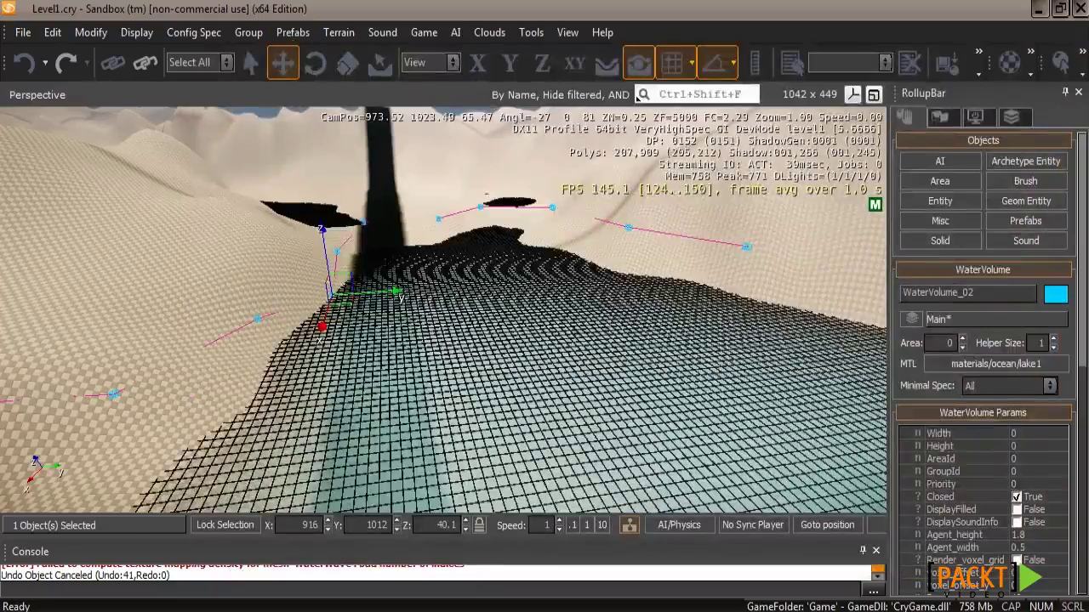
- Deselect the water volume and examine the lake surface across the basin from above
{"action": "left_click", "coordinate": [159, 320]}
{"action": "key", "text": "a"}
{"action": "mouse_move", "coordinate": [412, 324]}
{"action": "right_mouse_down"}
{"action": "mouse_move", "coordinate": [424, 321]}
{"action": "mouse_move", "coordinate": [366, 316]}
{"action": "mouse_move", "coordinate": [403, 334]}
{"action": "mouse_move", "coordinate": [421, 325]}
{"action": "mouse_move", "coordinate": [413, 330]}
{"action": "right_mouse_up"}
{"action": "key", "text": "w"}
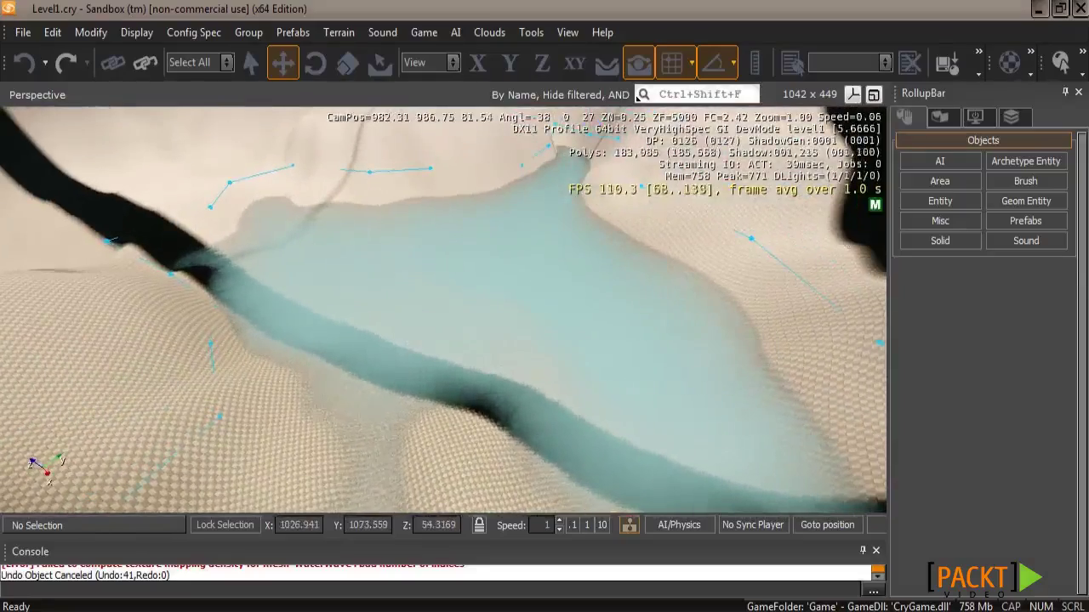